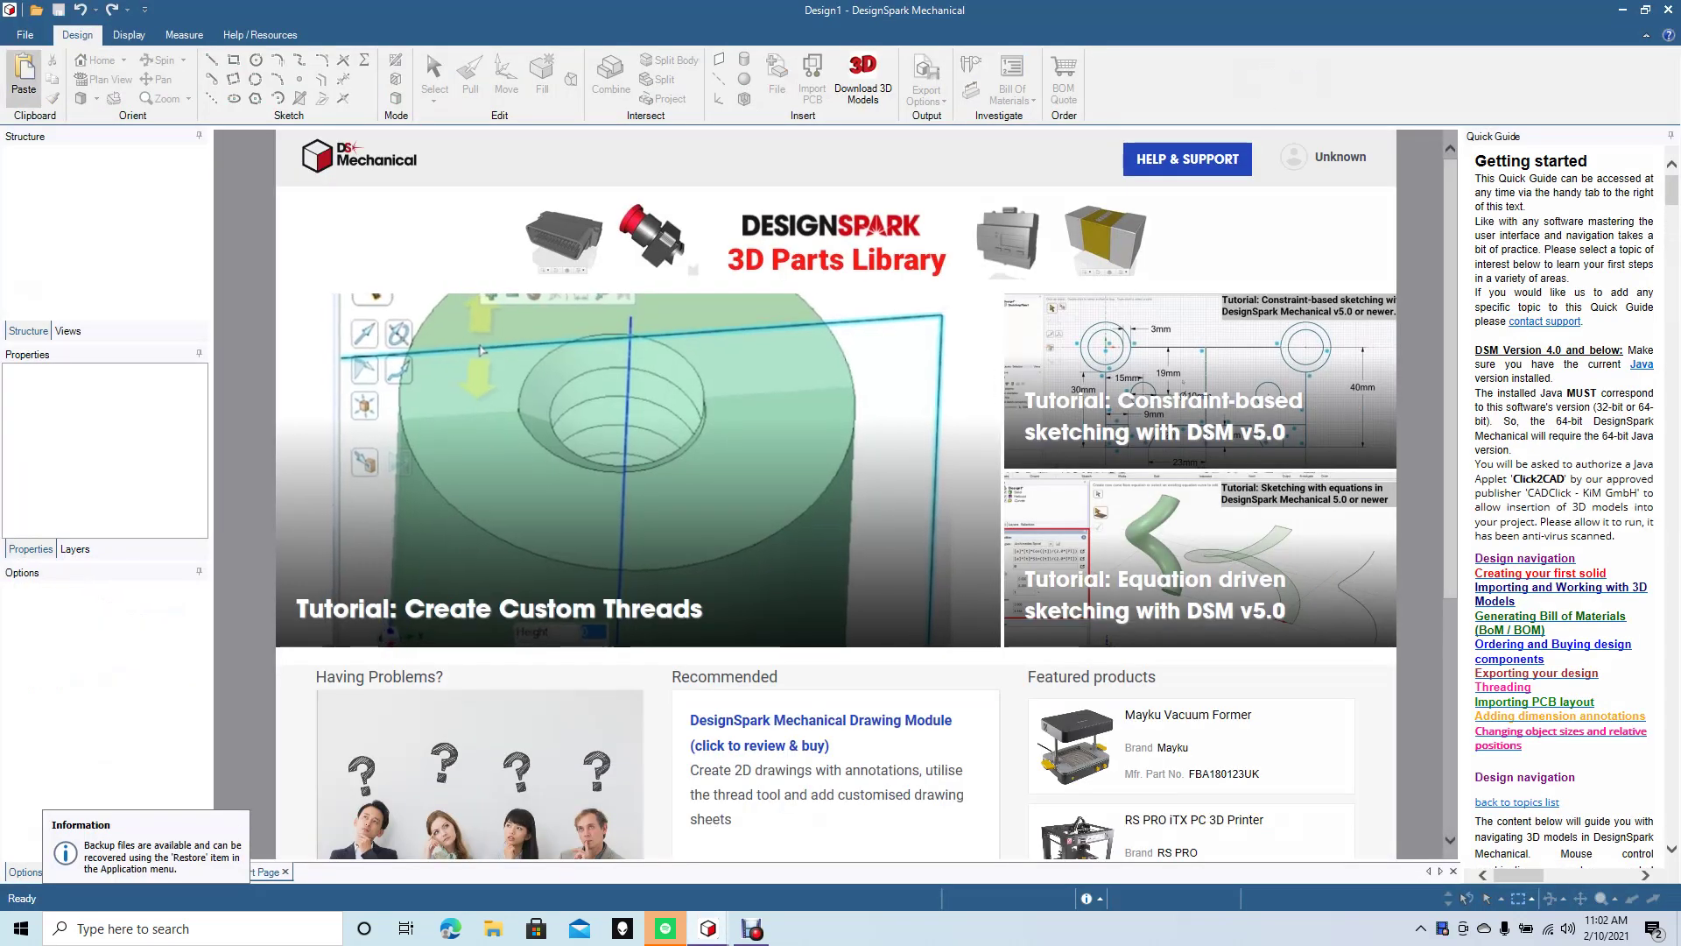
Create a new blank design from the File menu.
{"action": "left_click", "coordinate": [25, 35]}
{"action": "key", "text": "Down"}
{"action": "key", "text": "Right"}
{"action": "key", "text": "Return"}
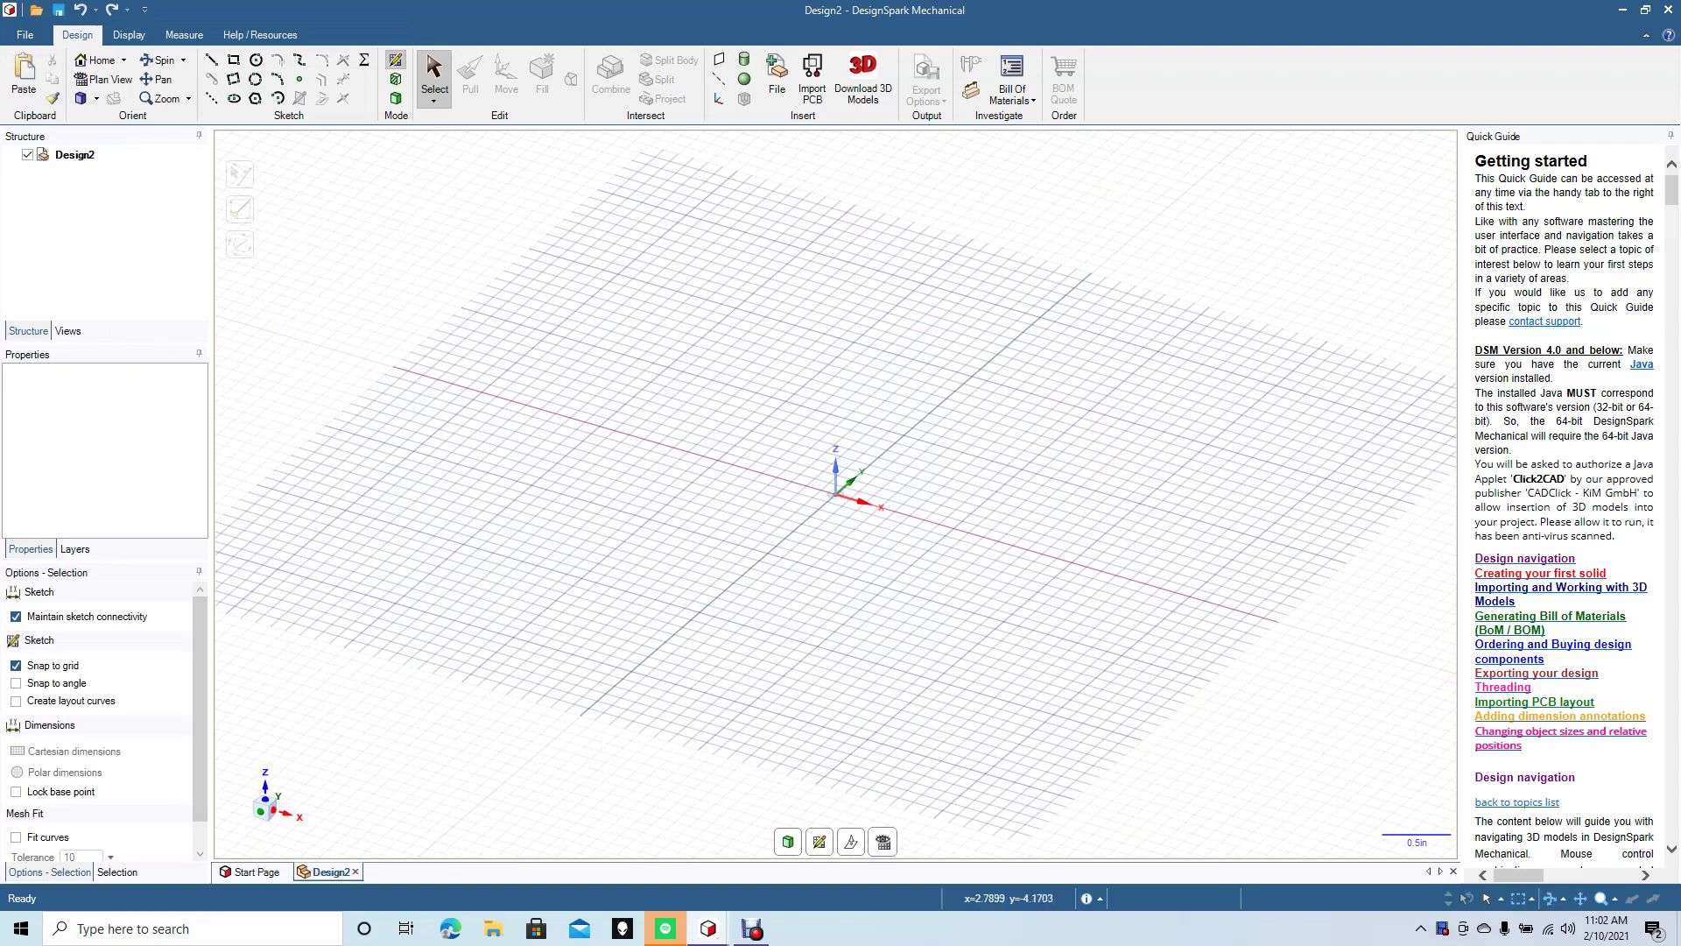
In Plan View, draw a 3 in horizontal line as the start of the path.
{"action": "left_click", "coordinate": [882, 841]}
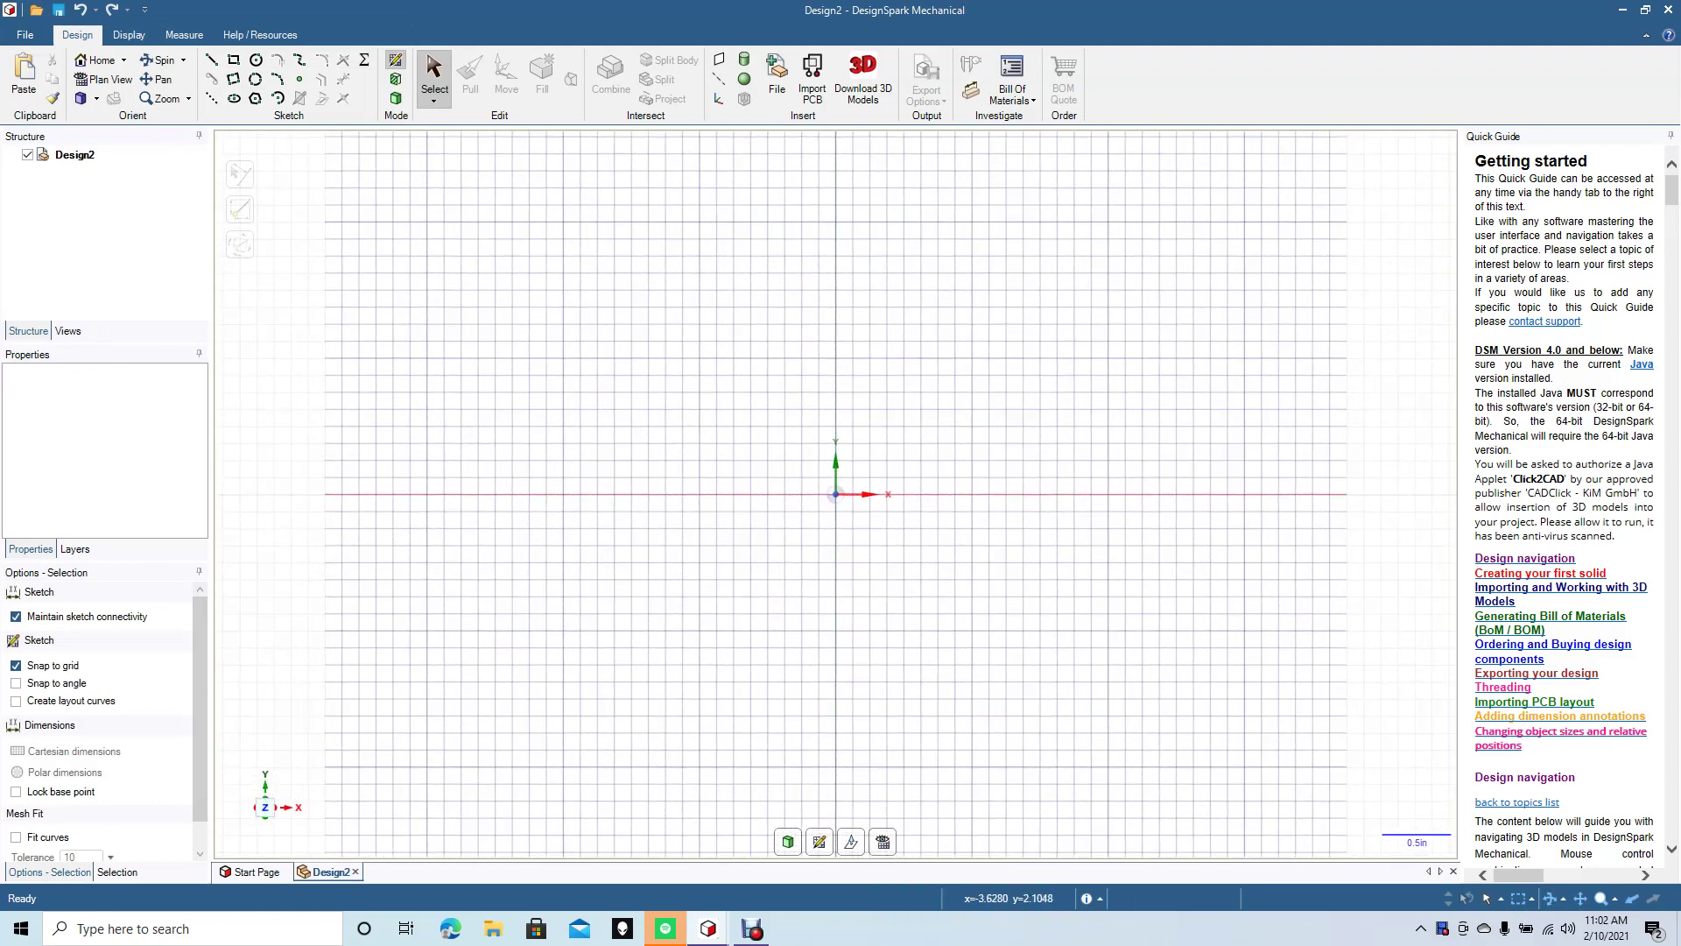
{"action": "key", "text": "l"}
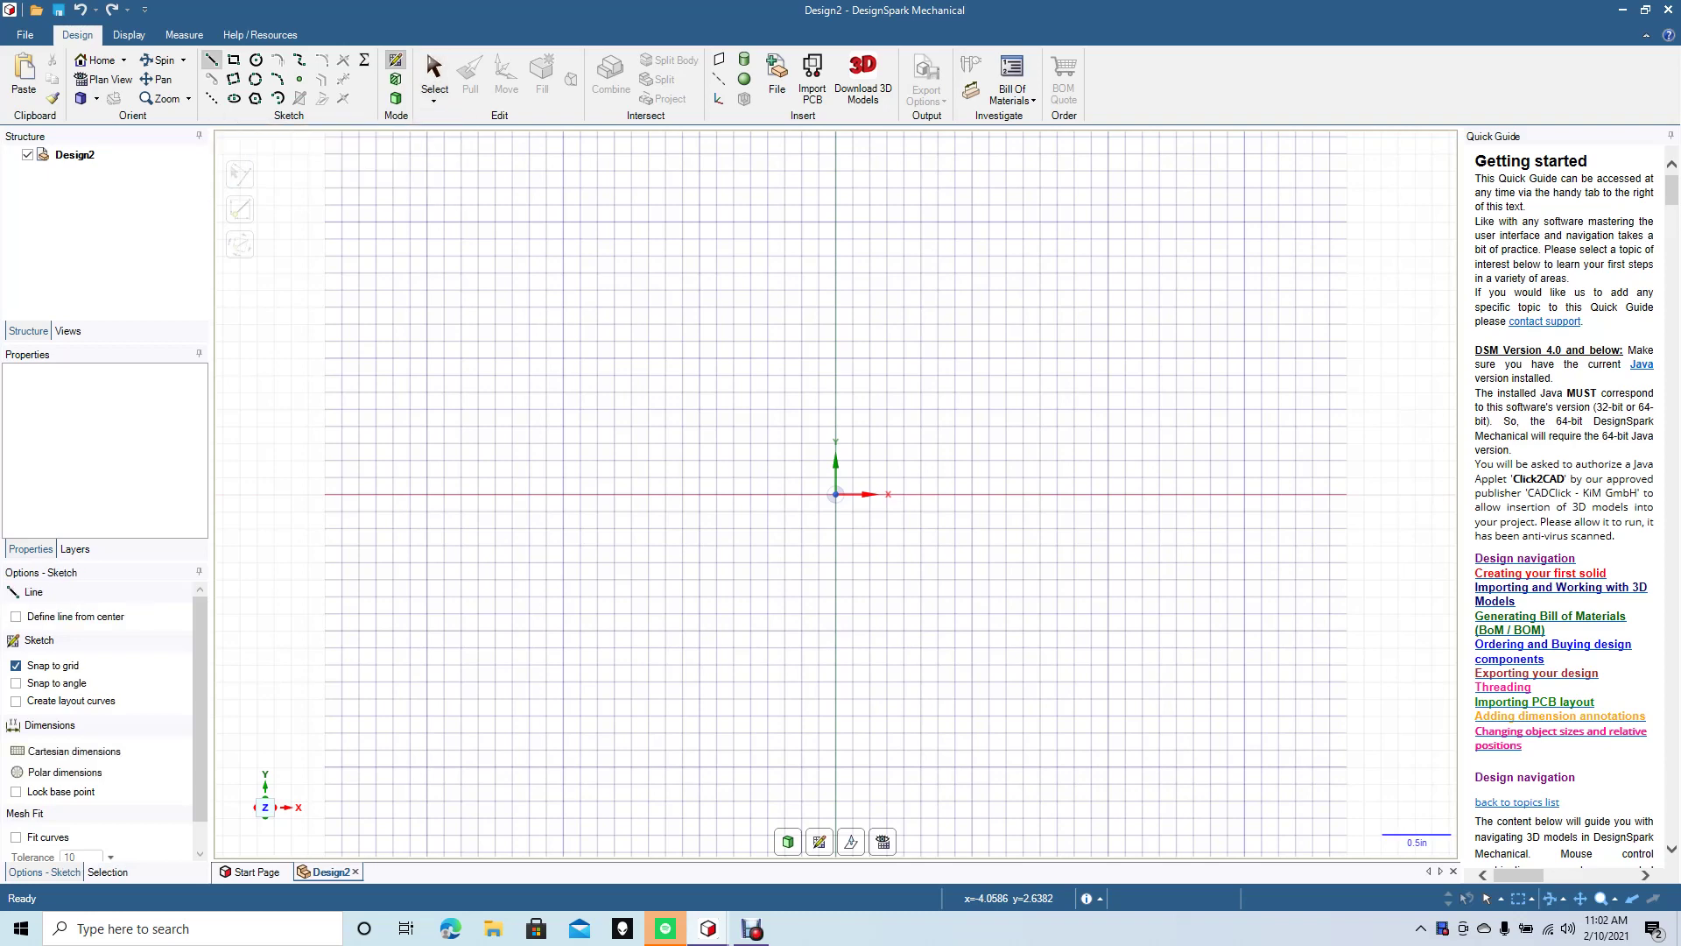
{"action": "left_click", "coordinate": [596, 324]}
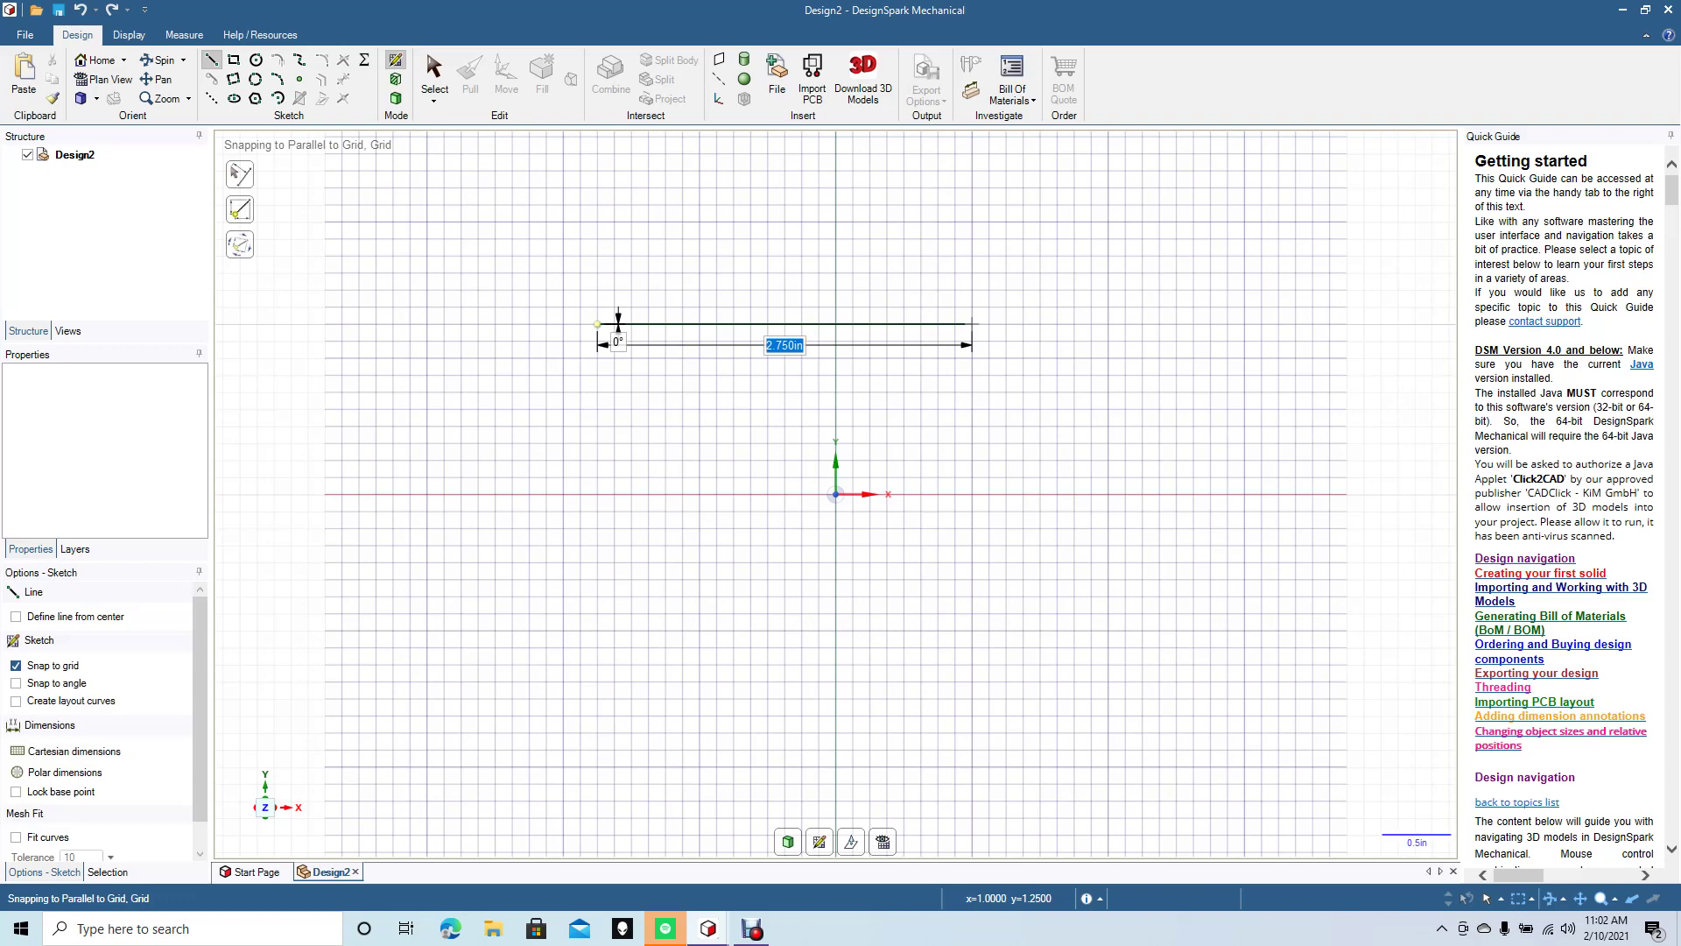
{"action": "type", "text": "3"}
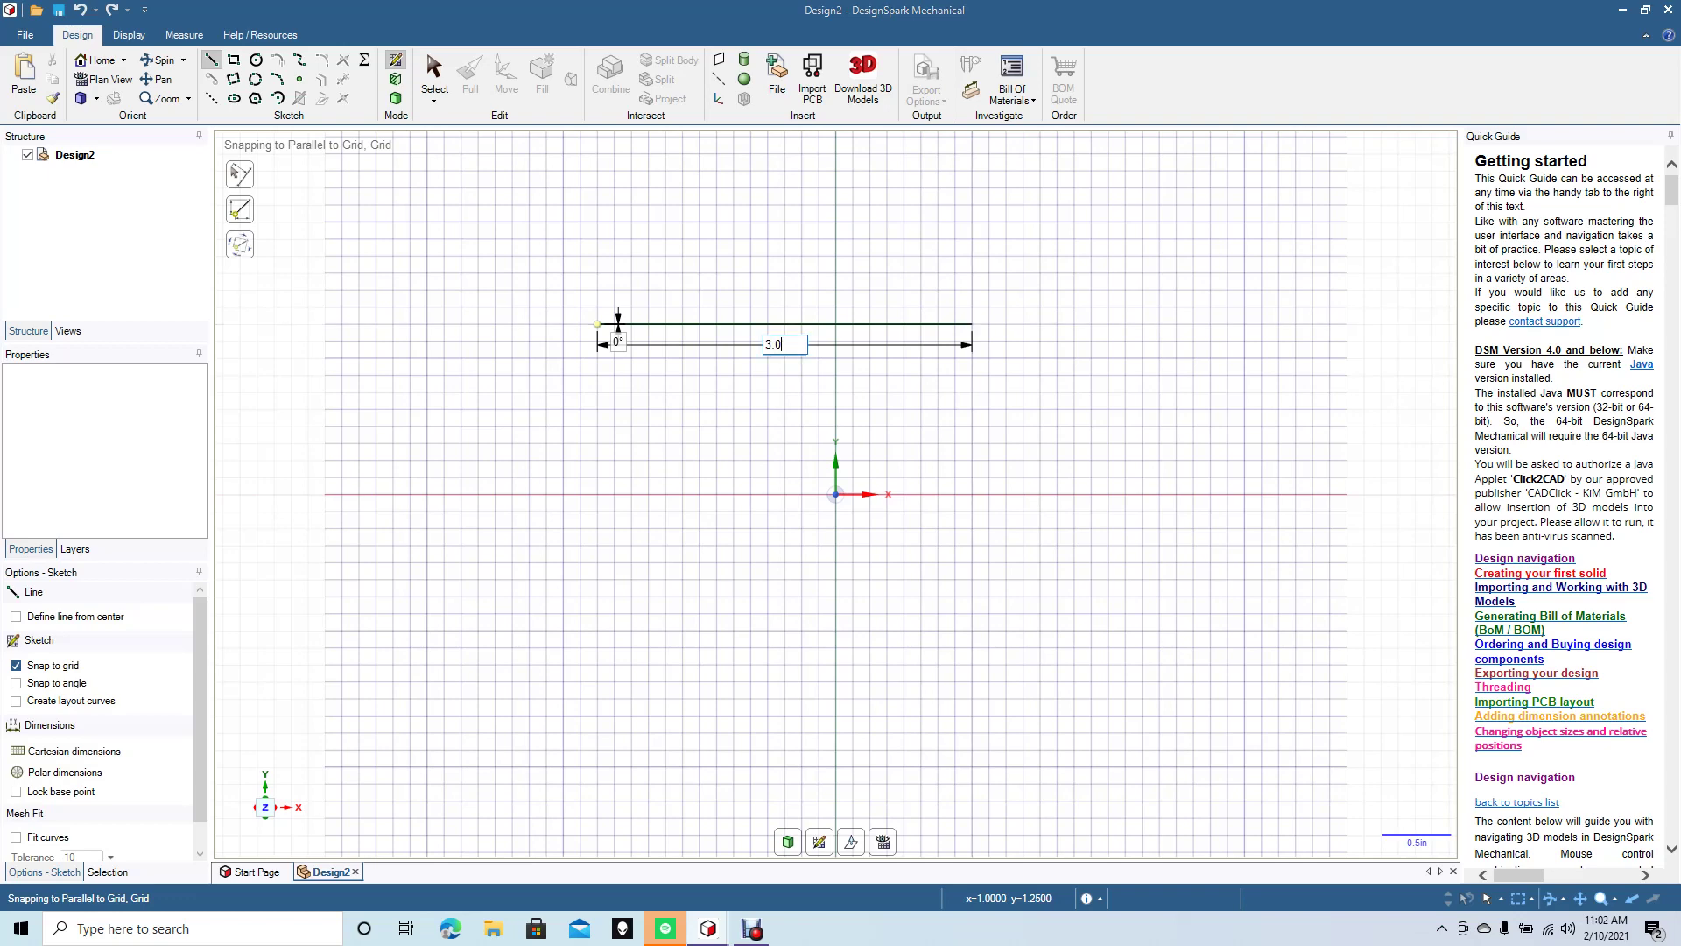
{"action": "key", "text": "Return"}
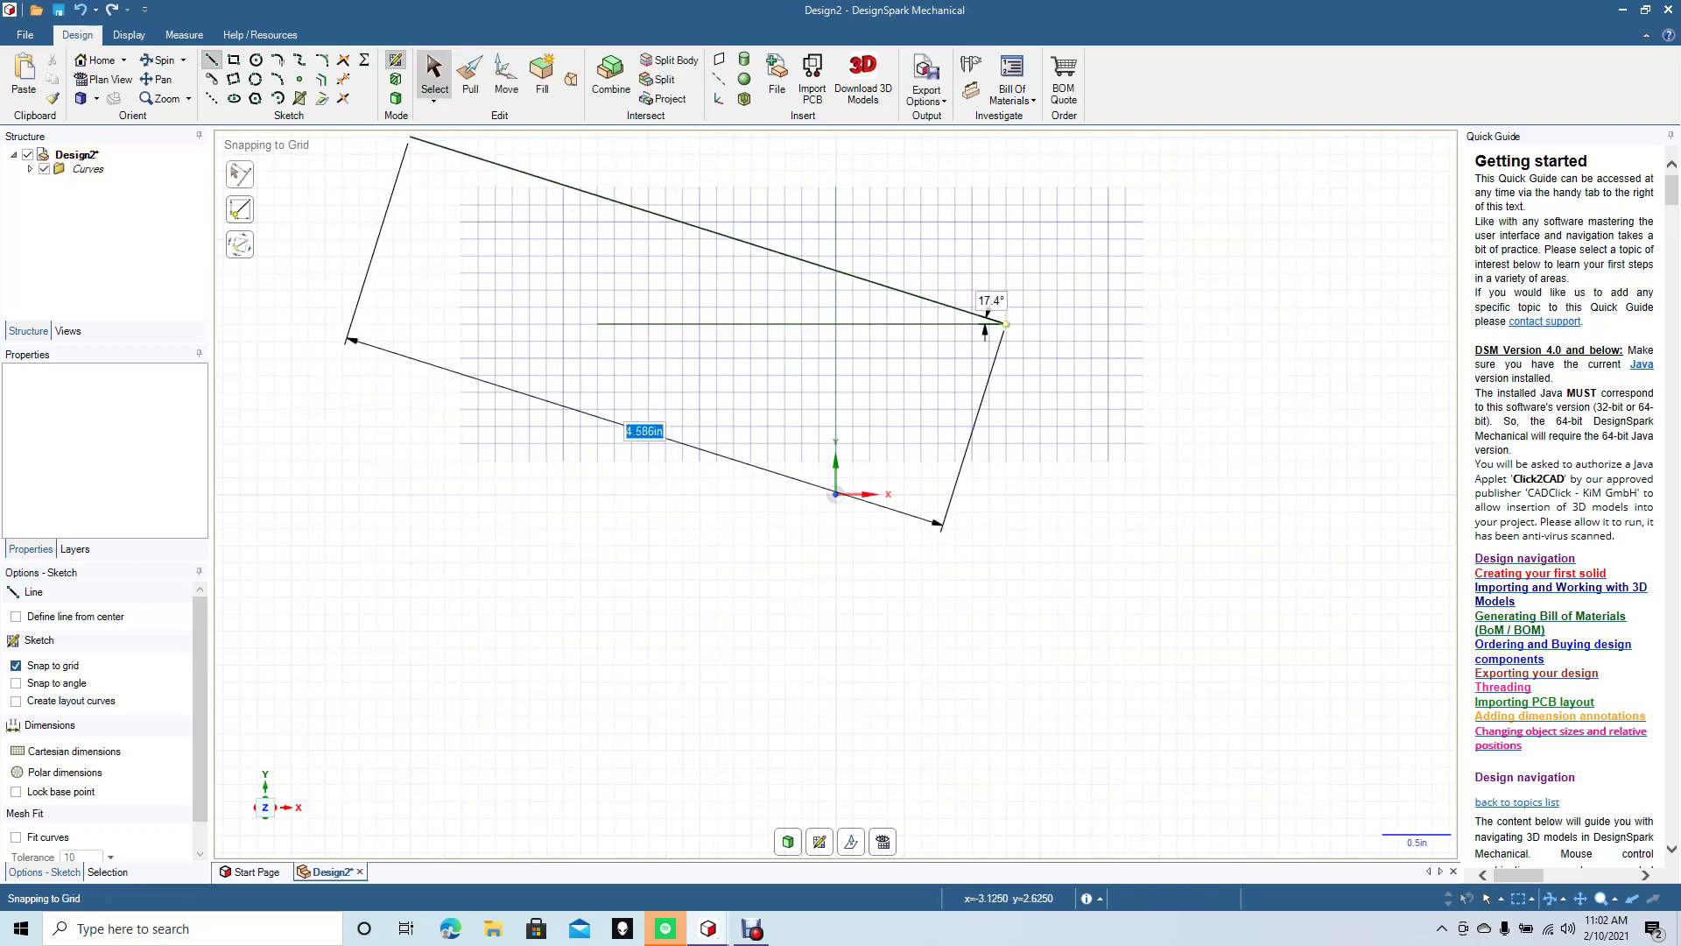
{"action": "key", "text": "Escape"}
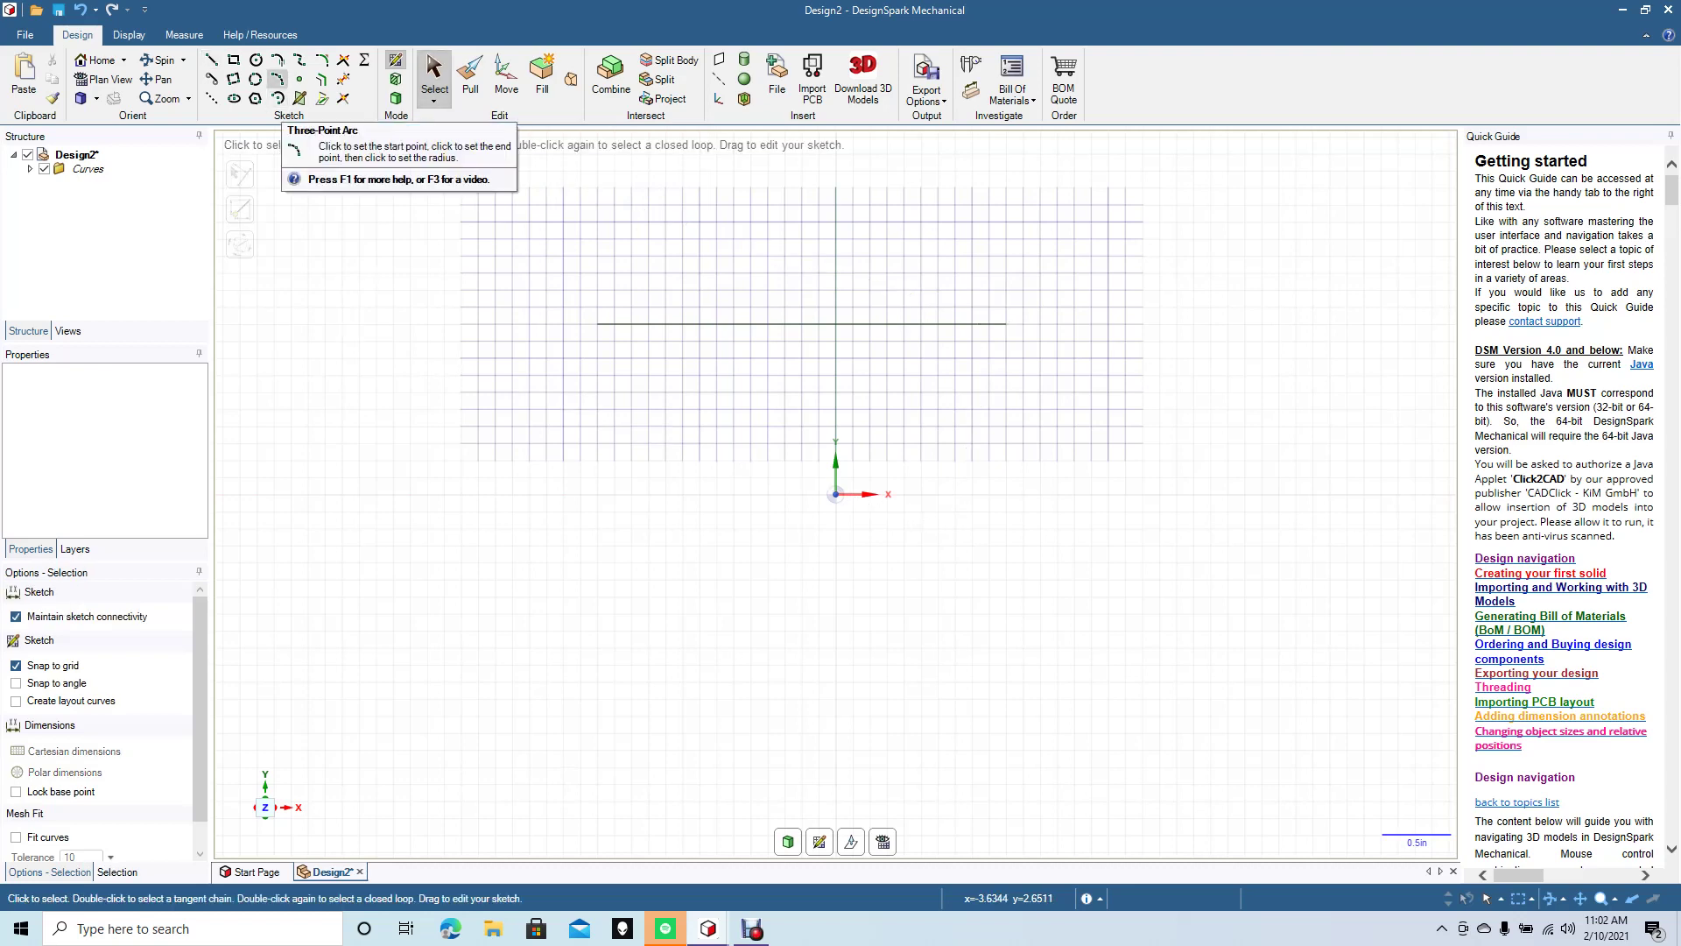
Add a semicircular three-point arc curving down from the line's right end.
{"action": "left_click", "coordinate": [278, 79]}
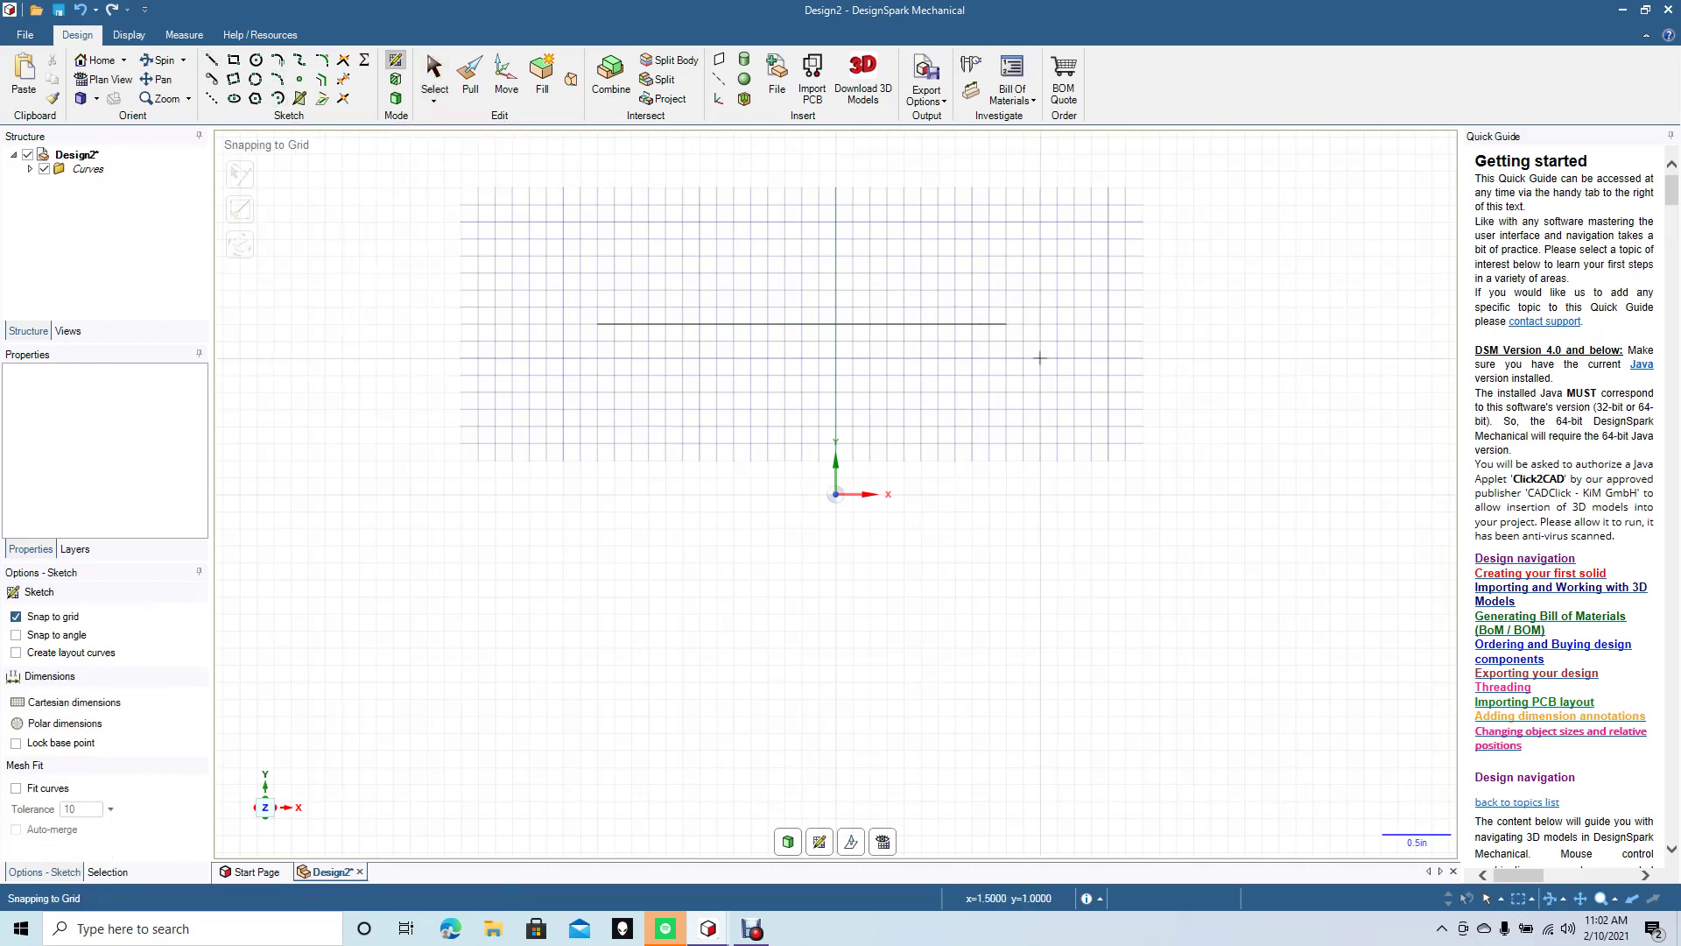
{"action": "left_click", "coordinate": [1006, 324]}
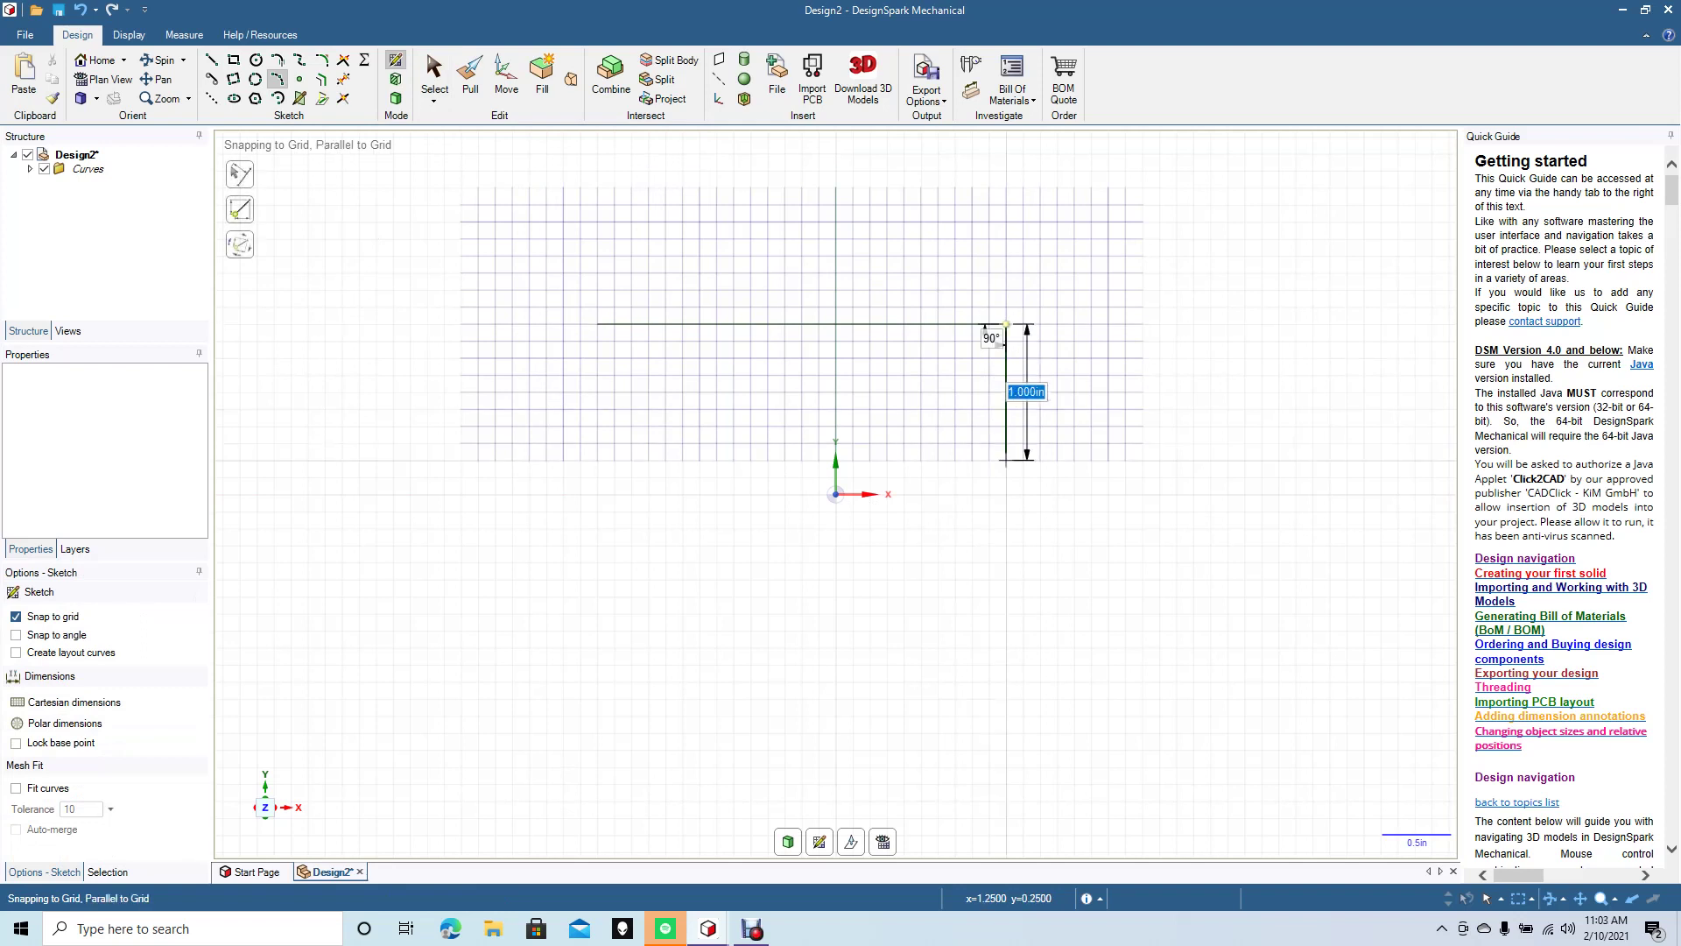
{"action": "left_click", "coordinate": [1006, 460]}
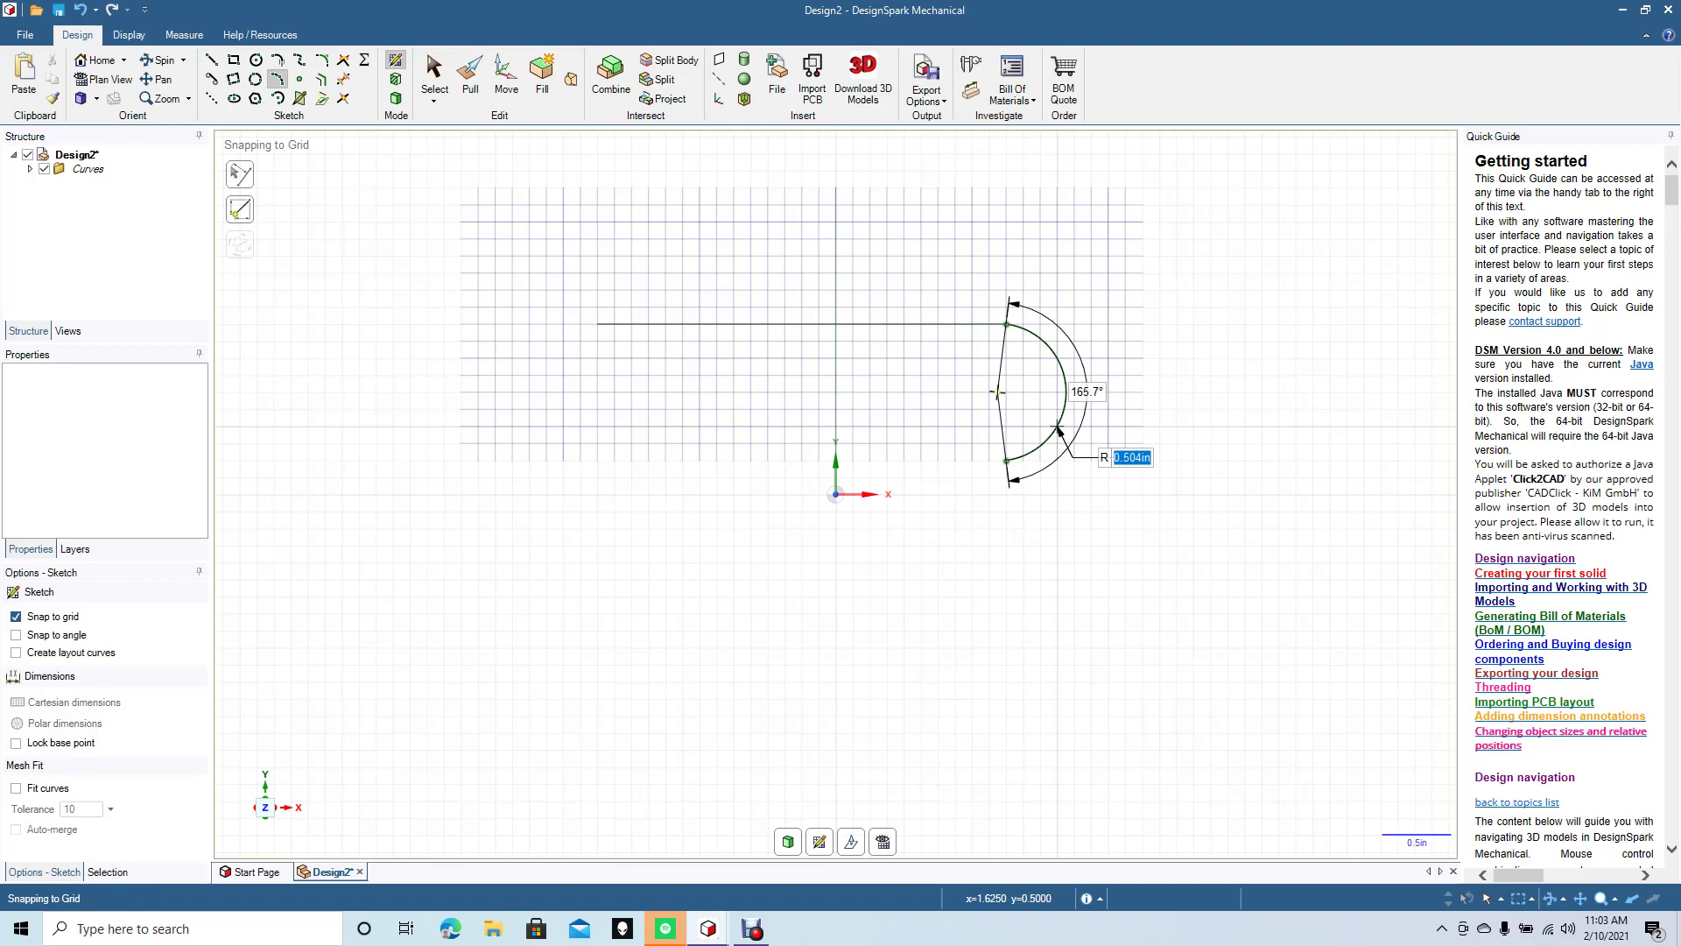
{"action": "left_click", "coordinate": [1058, 429]}
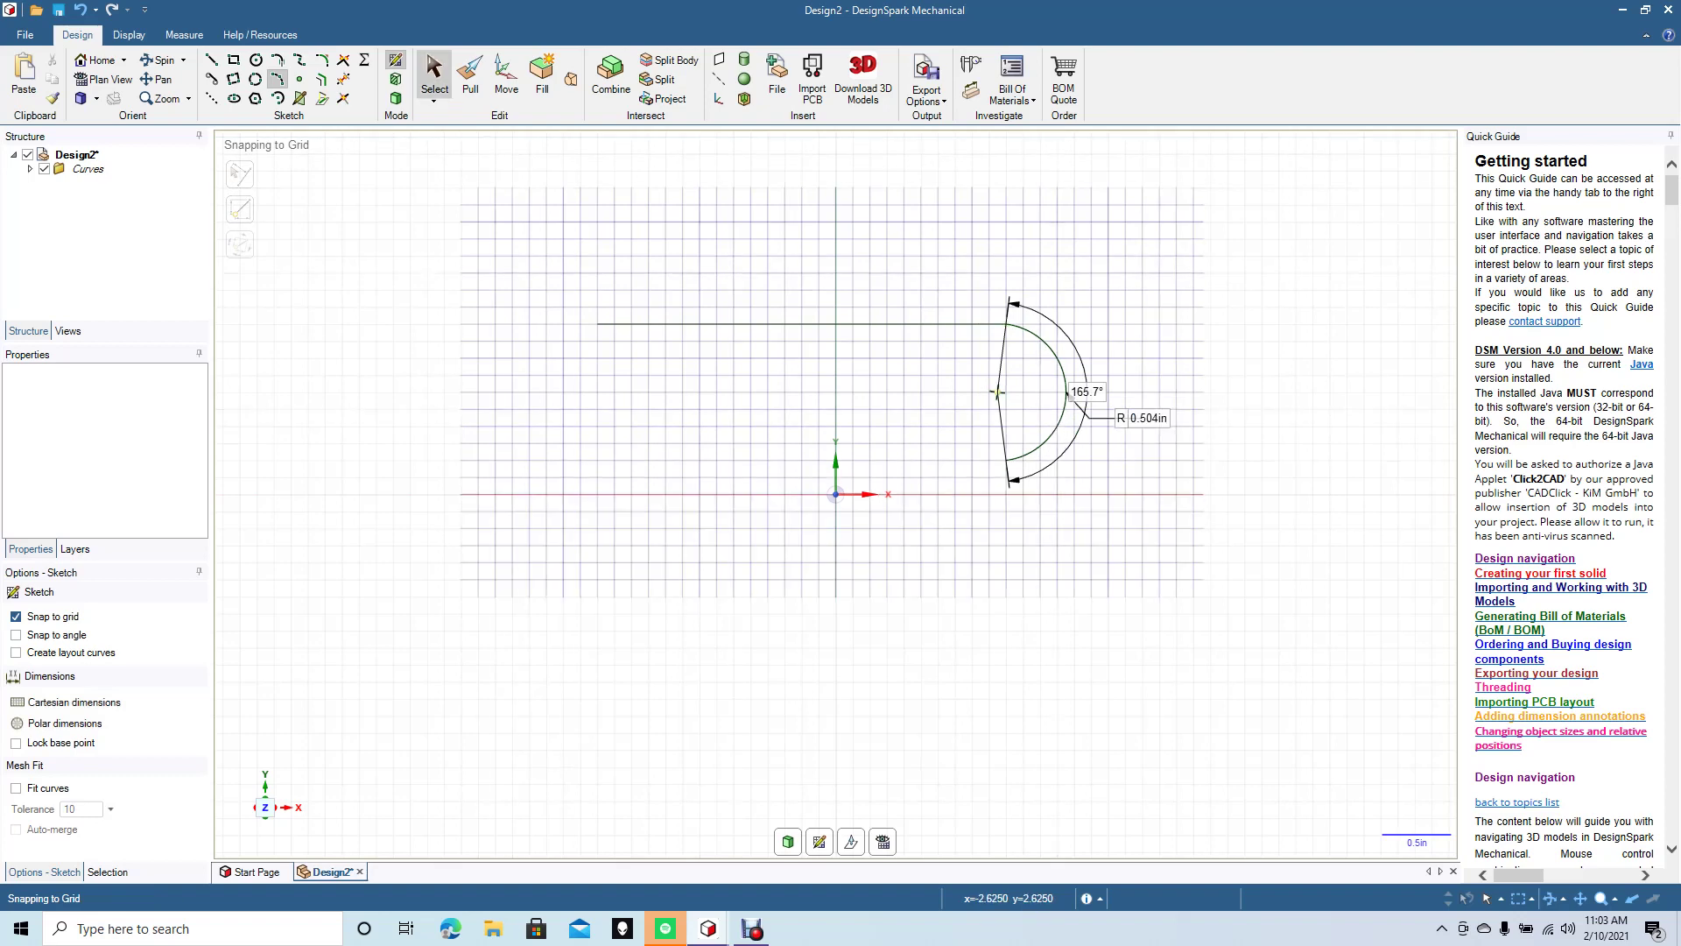
{"action": "left_click", "coordinate": [435, 76]}
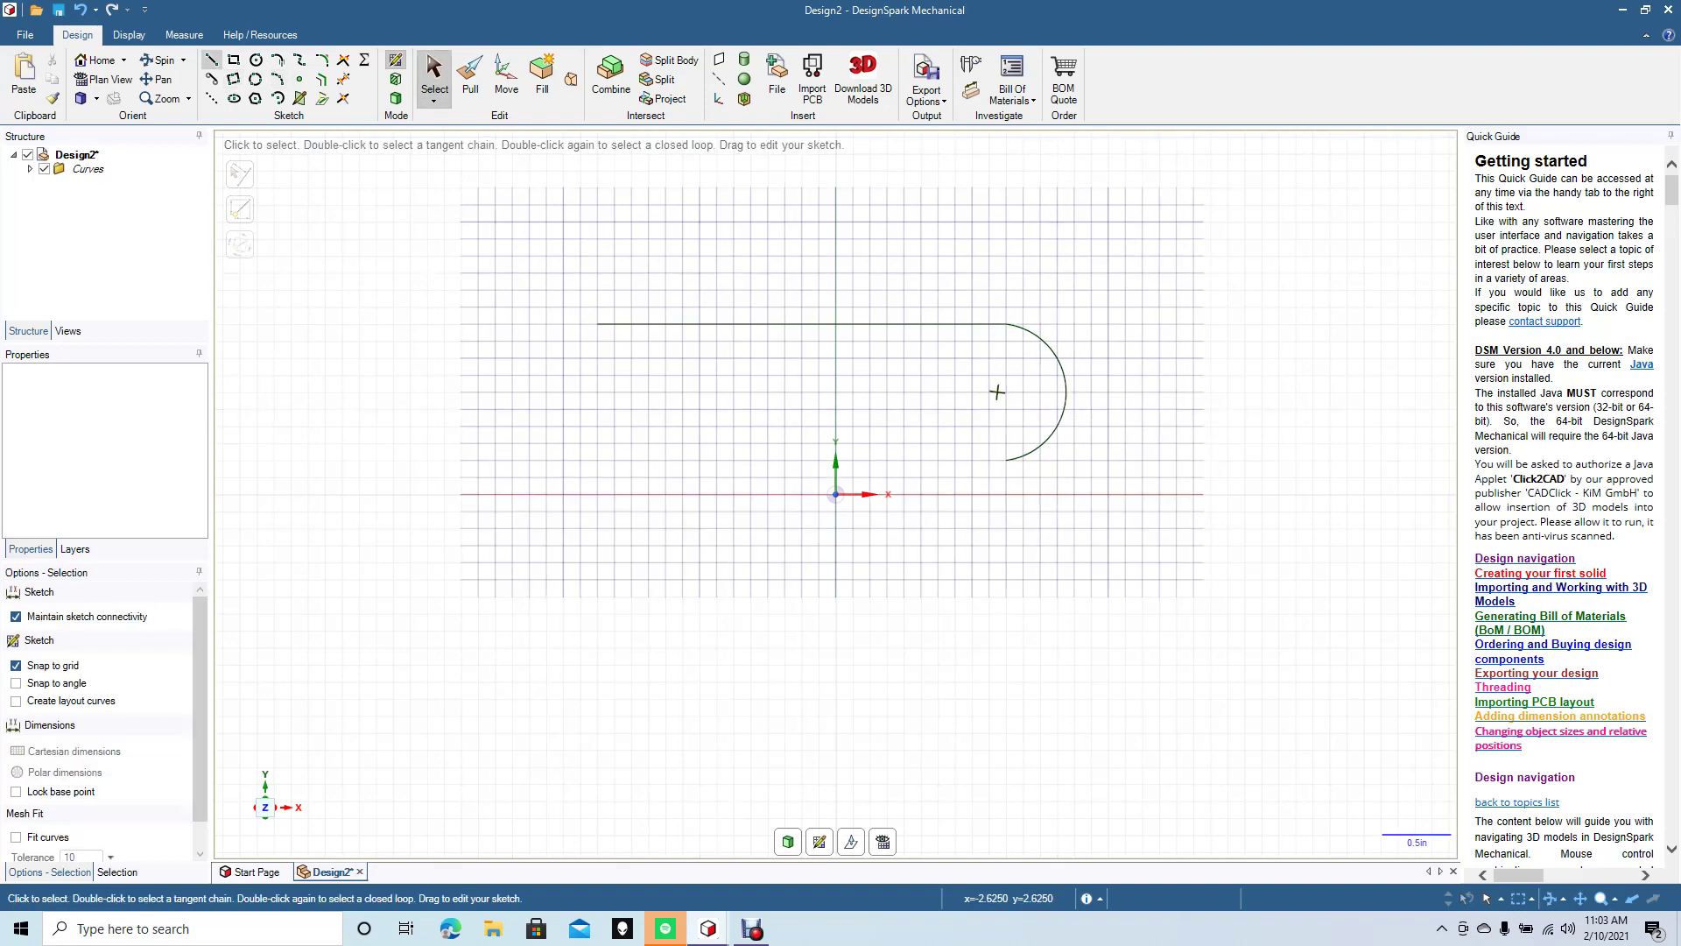
Draw a 2.125 in line leftward from the arc's lower end.
{"action": "key", "text": "l"}
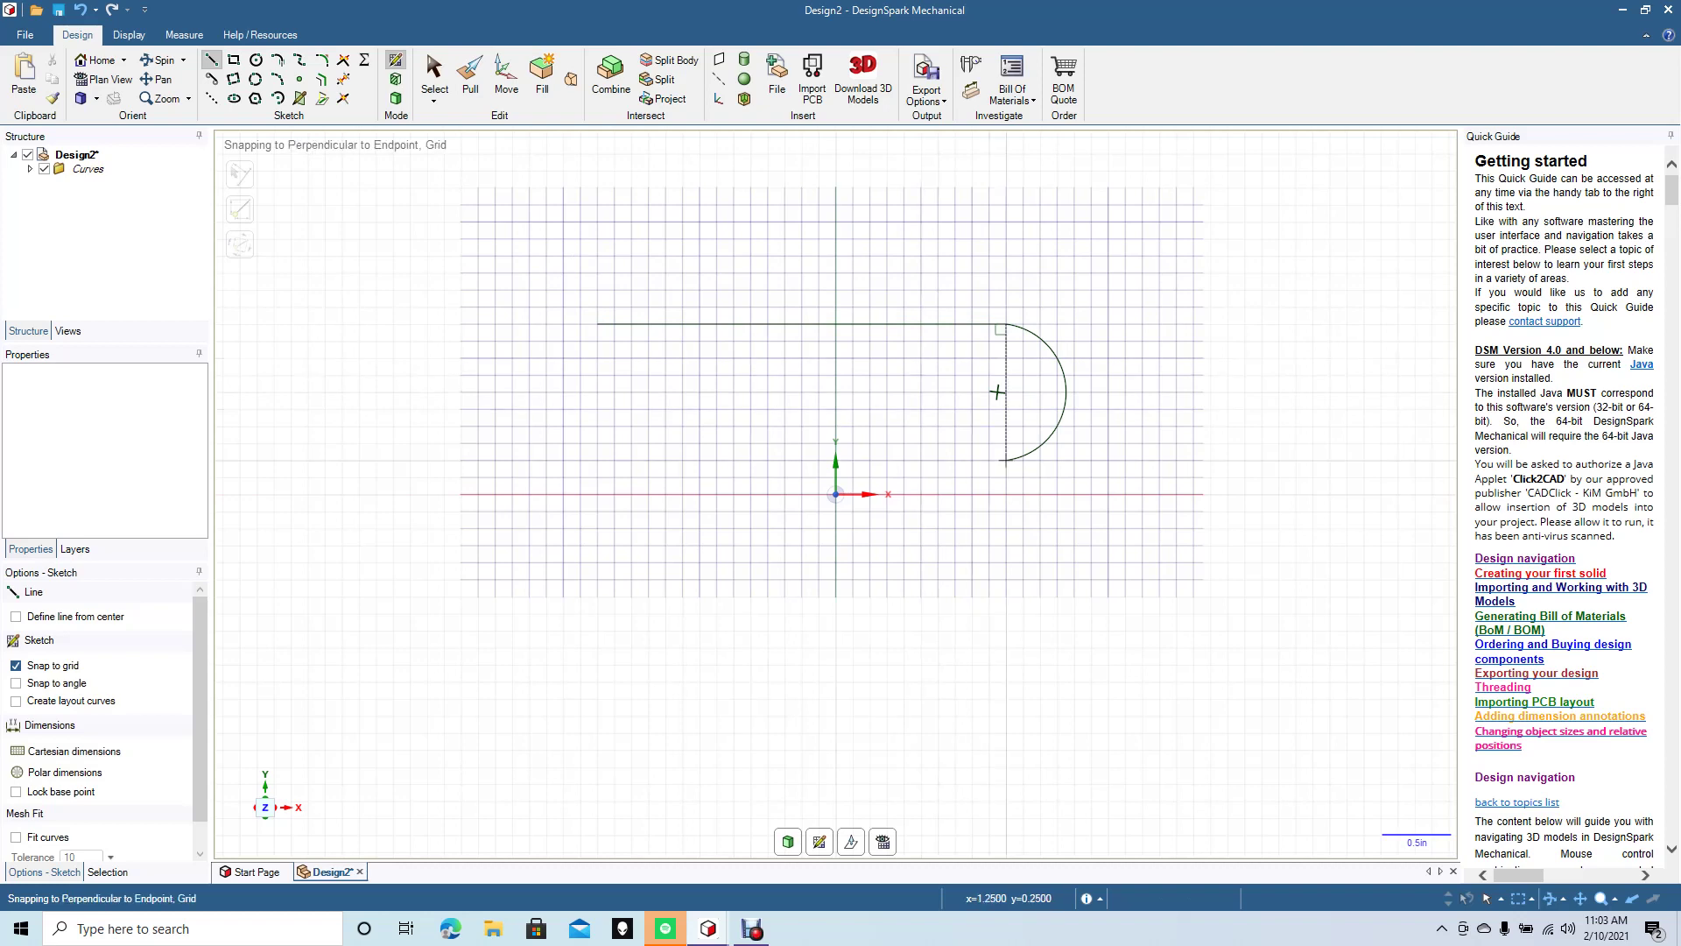
{"action": "left_click", "coordinate": [1005, 459]}
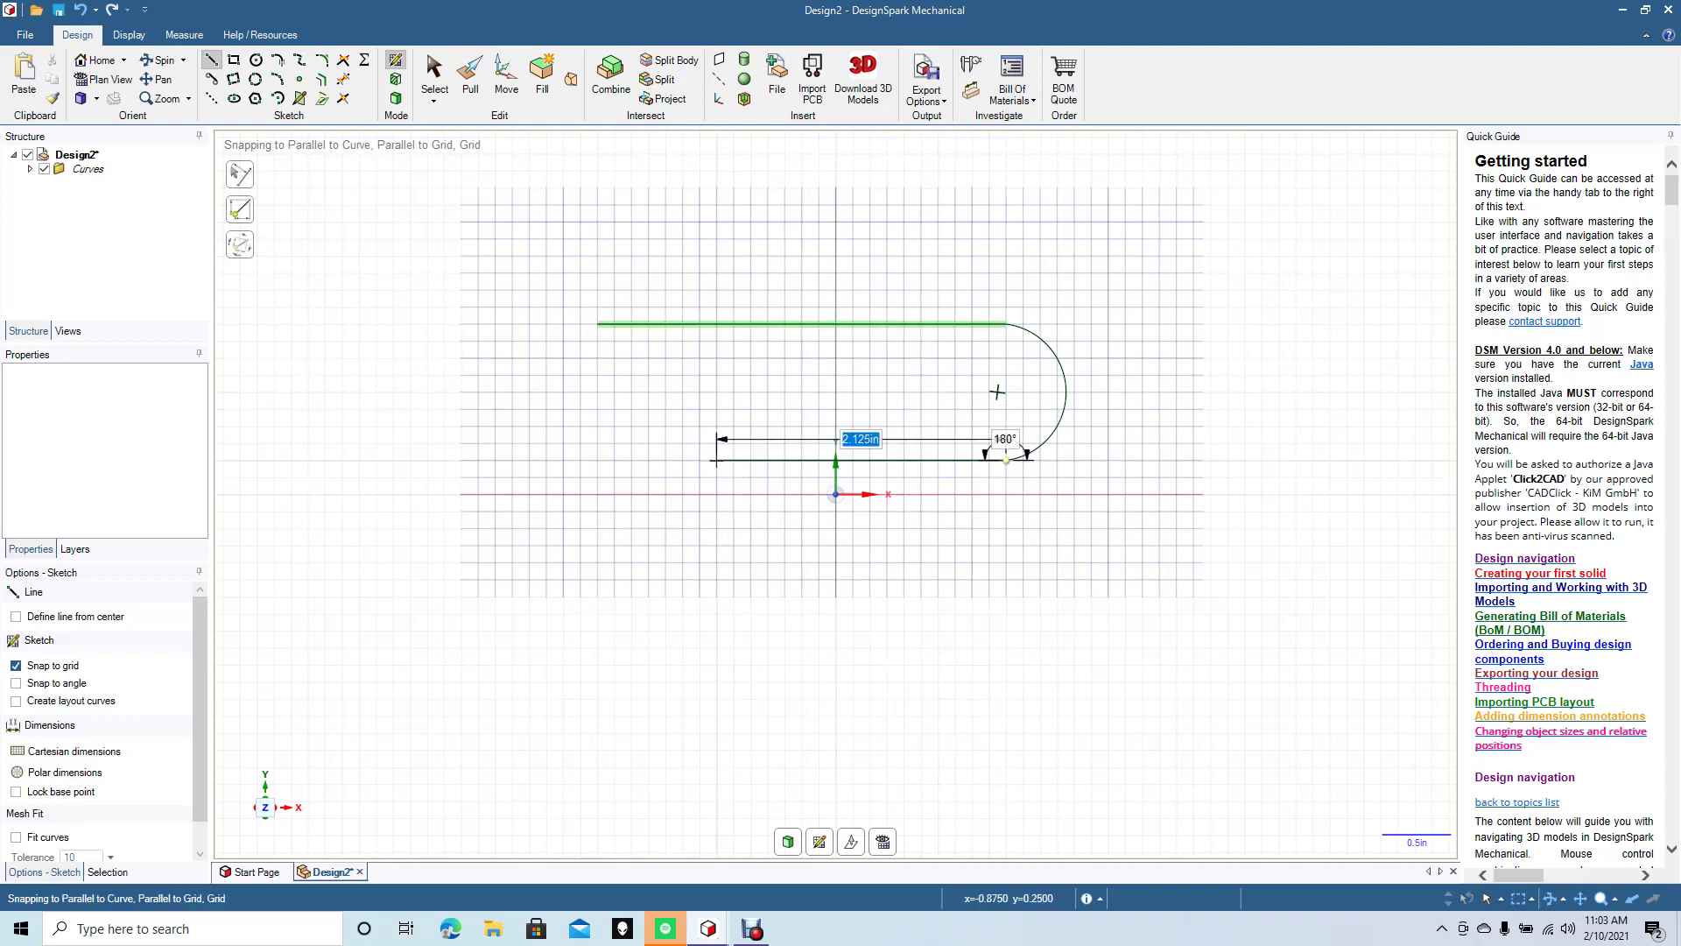
{"action": "left_click", "coordinate": [716, 460]}
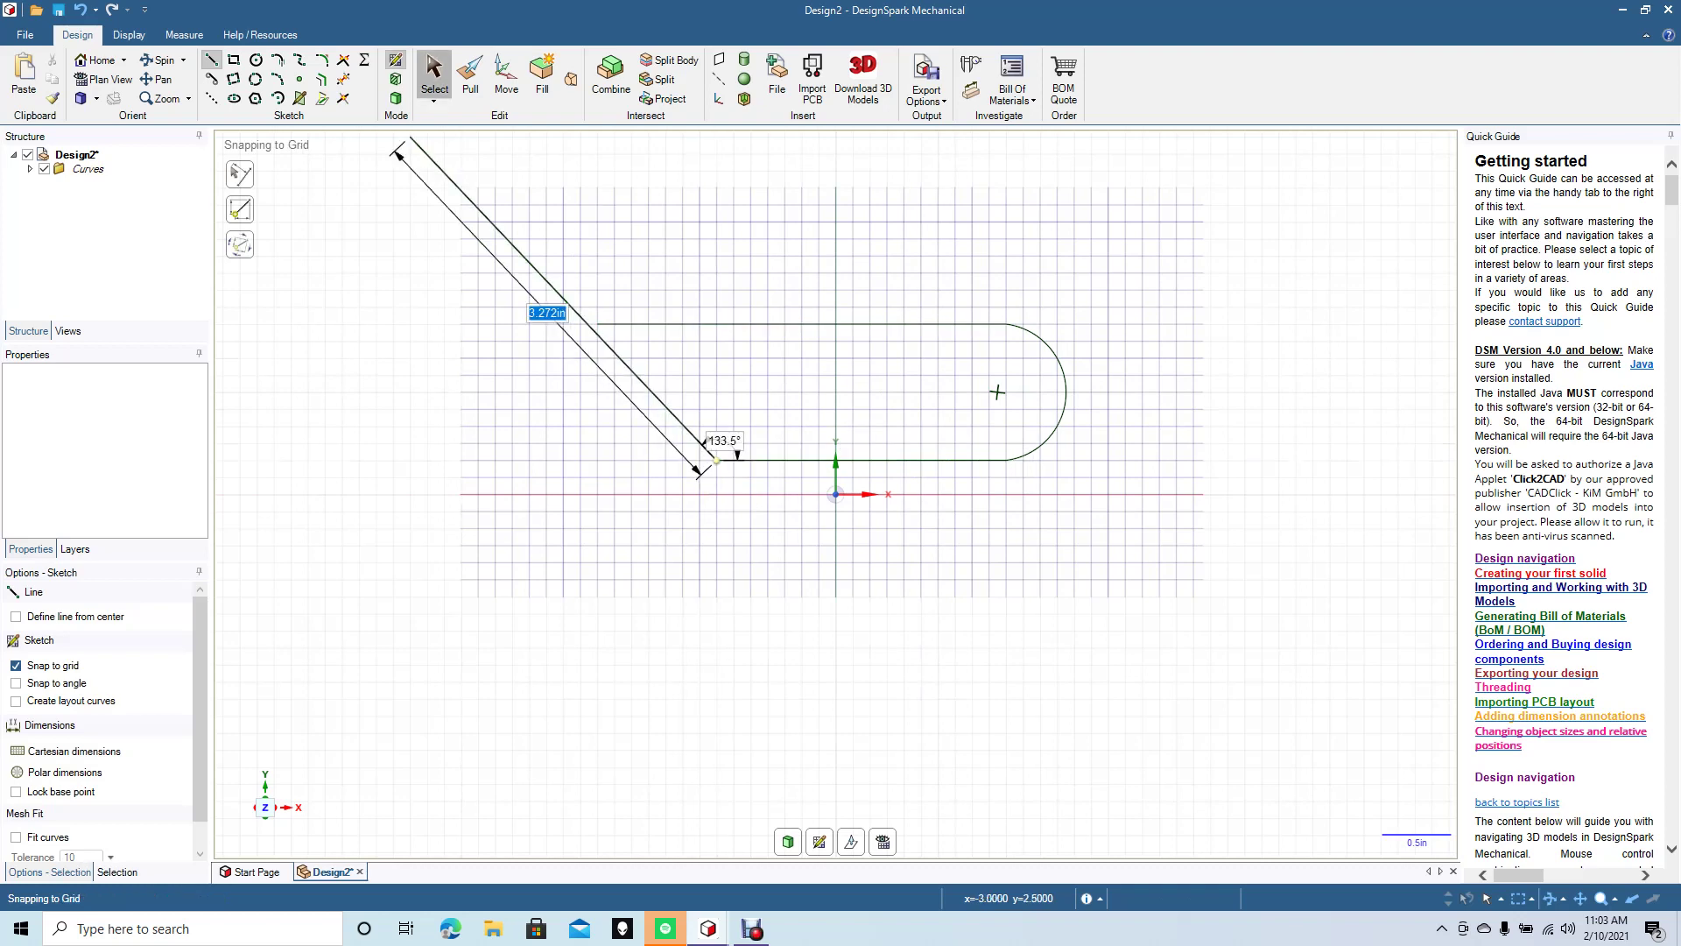
{"action": "key", "text": "Escape"}
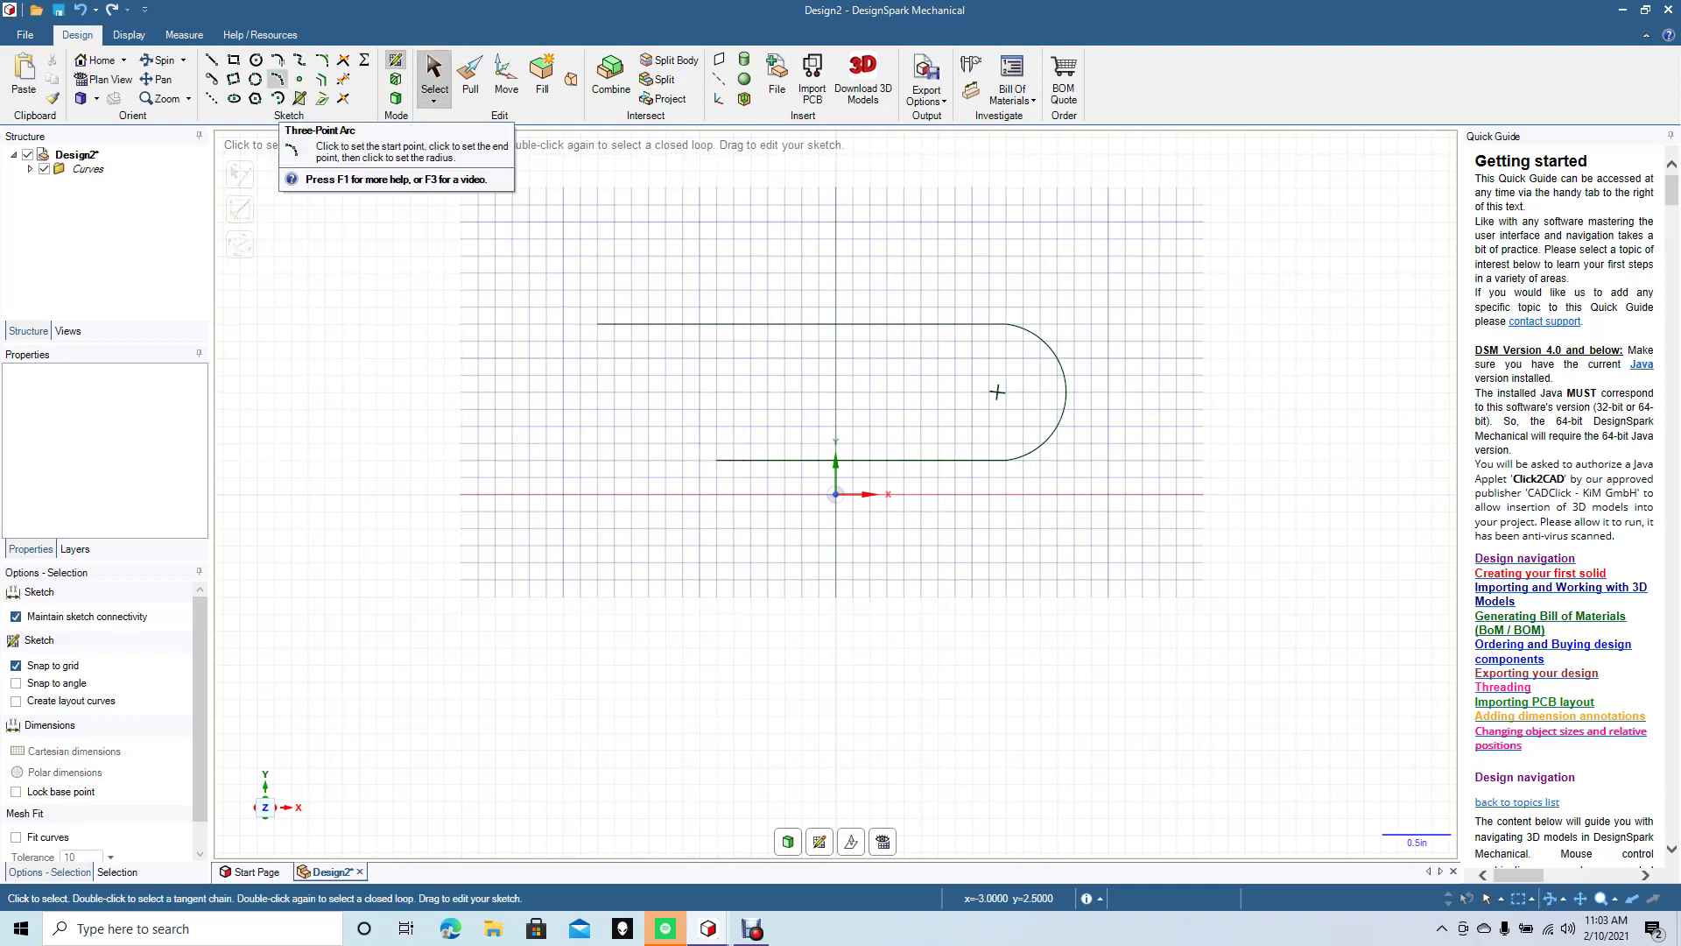
Add a second semicircular arc curving down from that line's left end.
{"action": "left_click", "coordinate": [277, 79]}
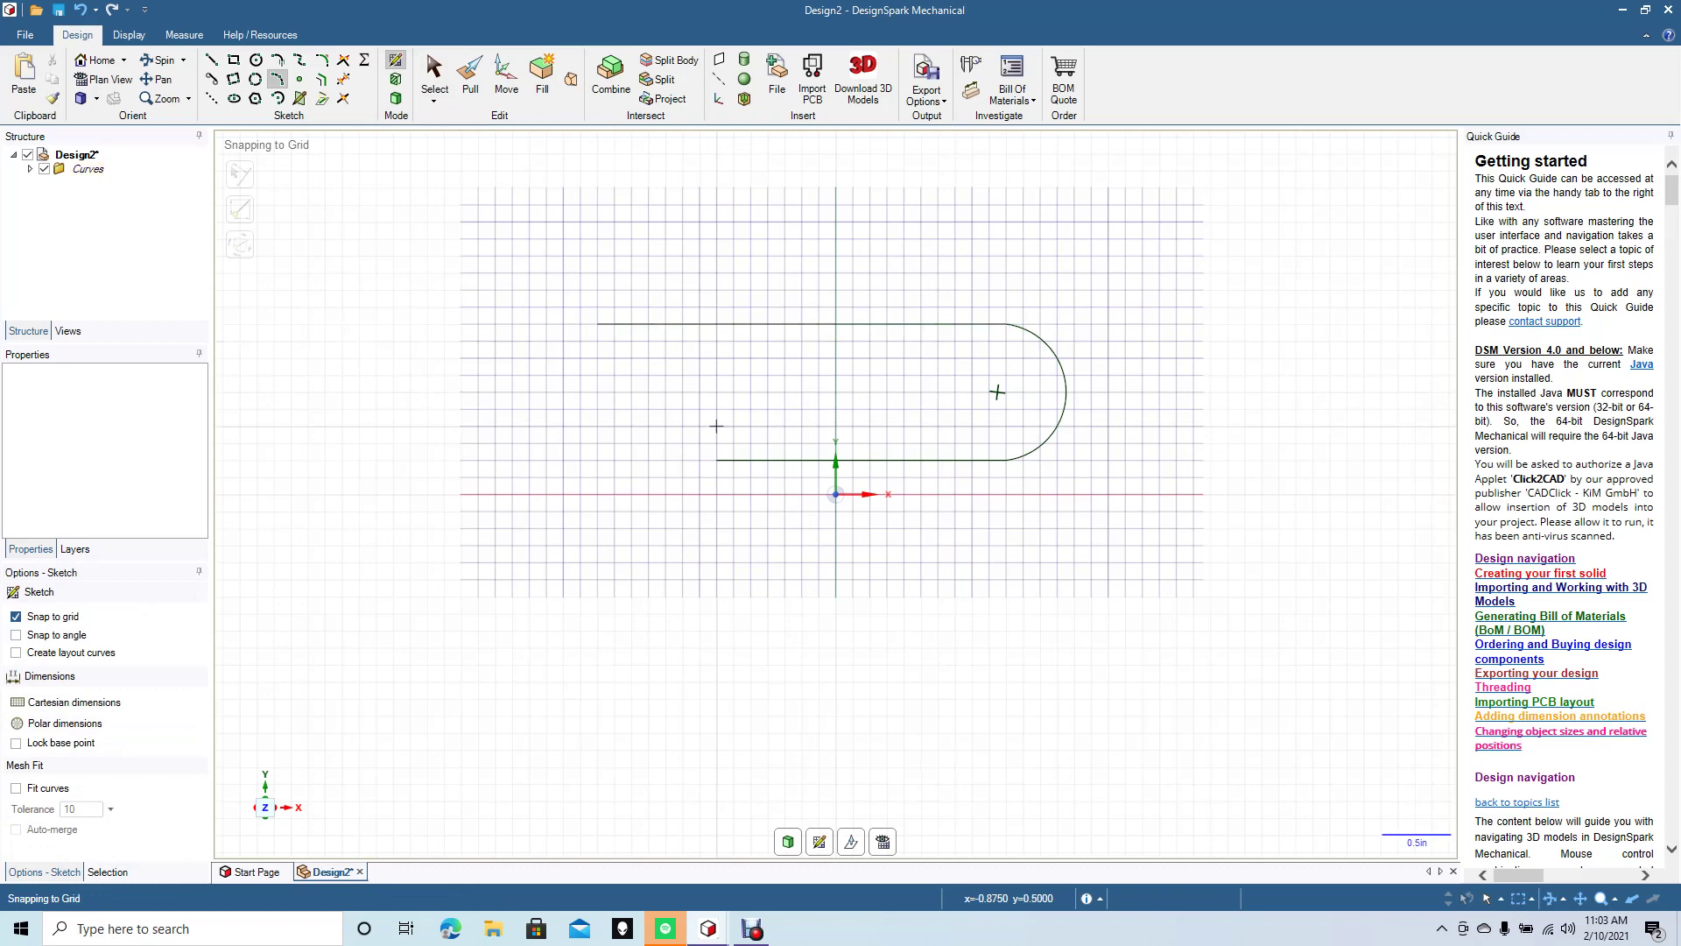
{"action": "left_click", "coordinate": [716, 459]}
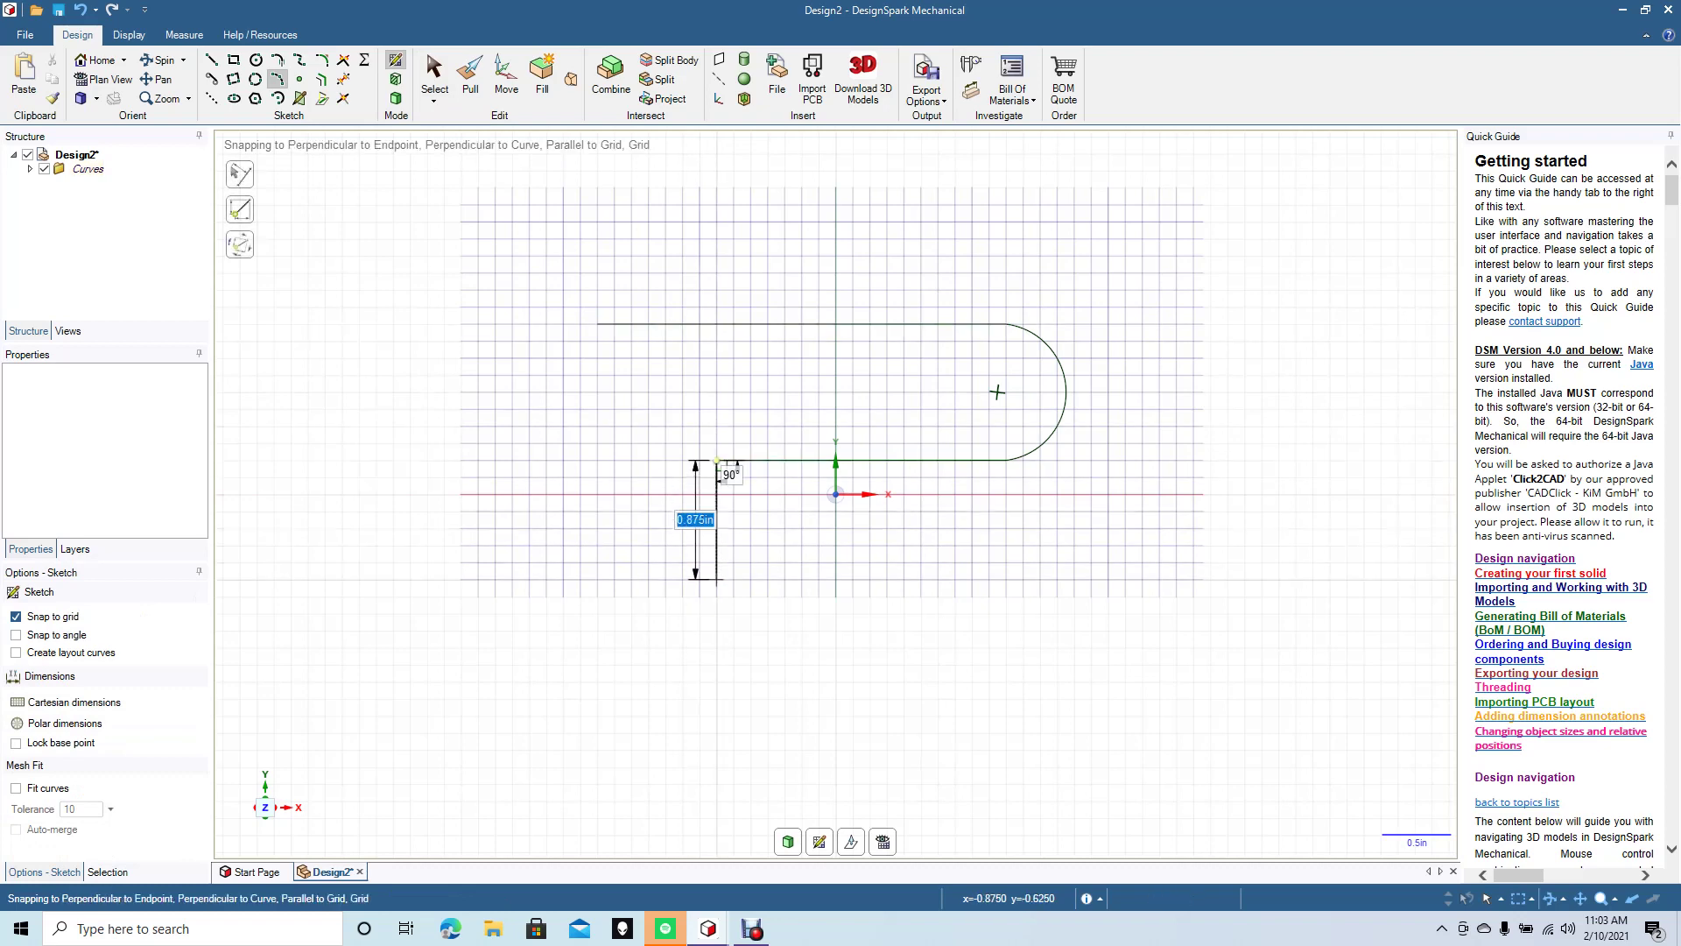
{"action": "left_click", "coordinate": [716, 597]}
{"action": "left_click", "coordinate": [717, 528]}
{"action": "left_click", "coordinate": [435, 74]}
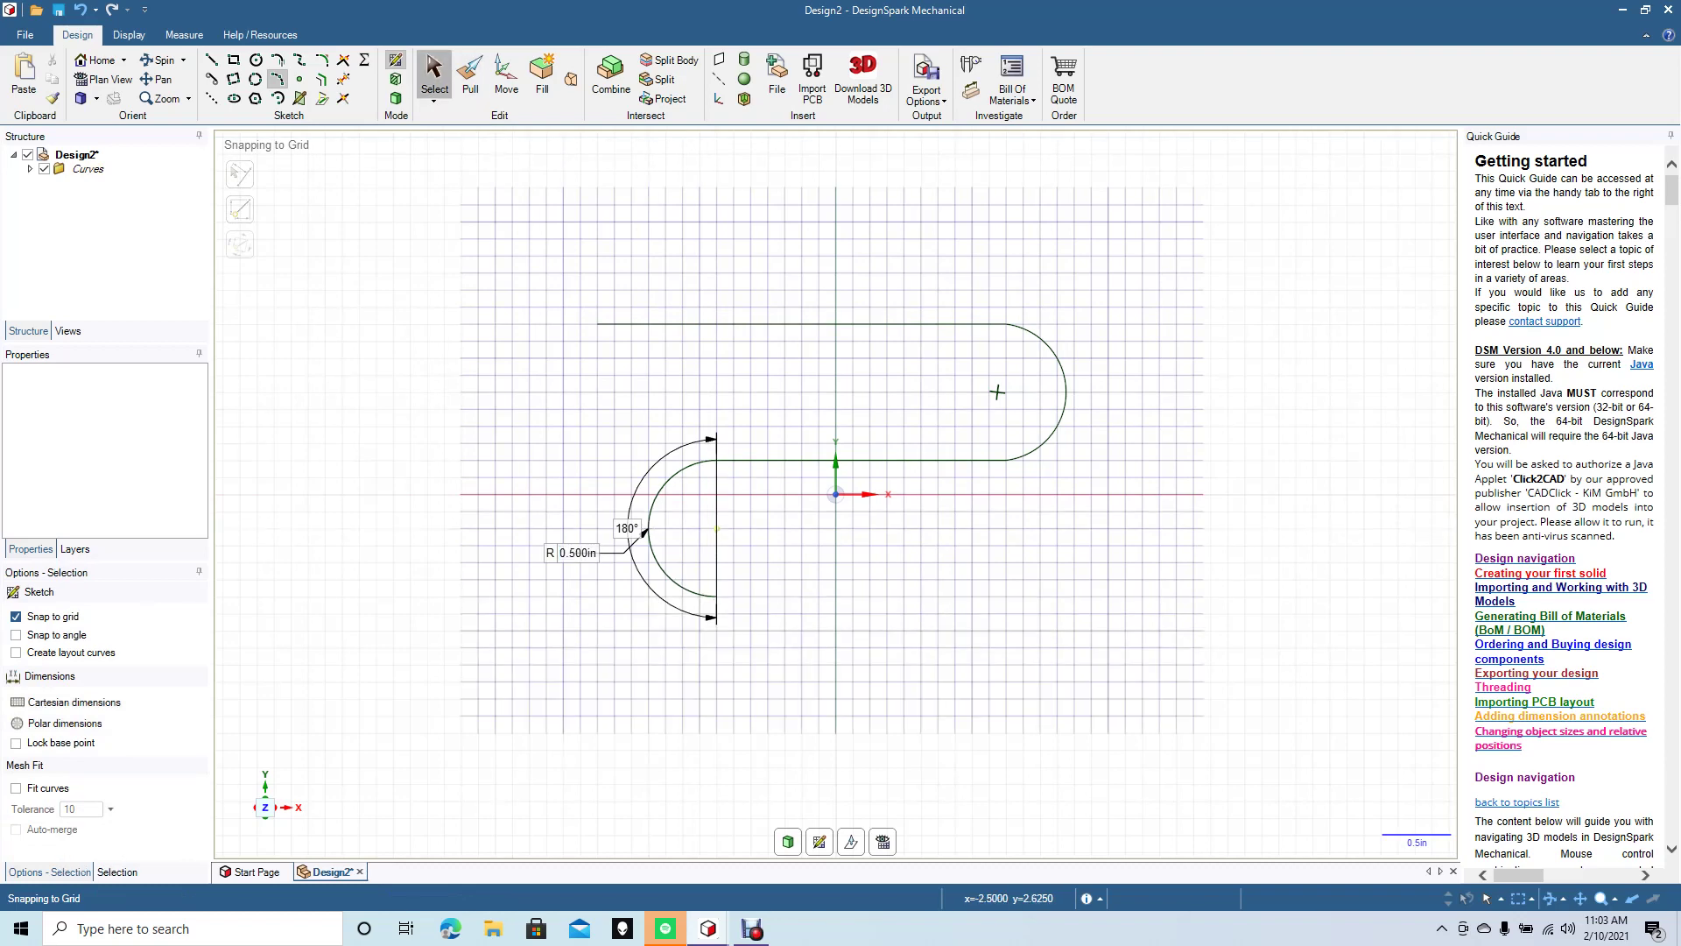
Draw the bottom 2.25 in straight line rightward from the second arc's lower end.
{"action": "key", "text": "l"}
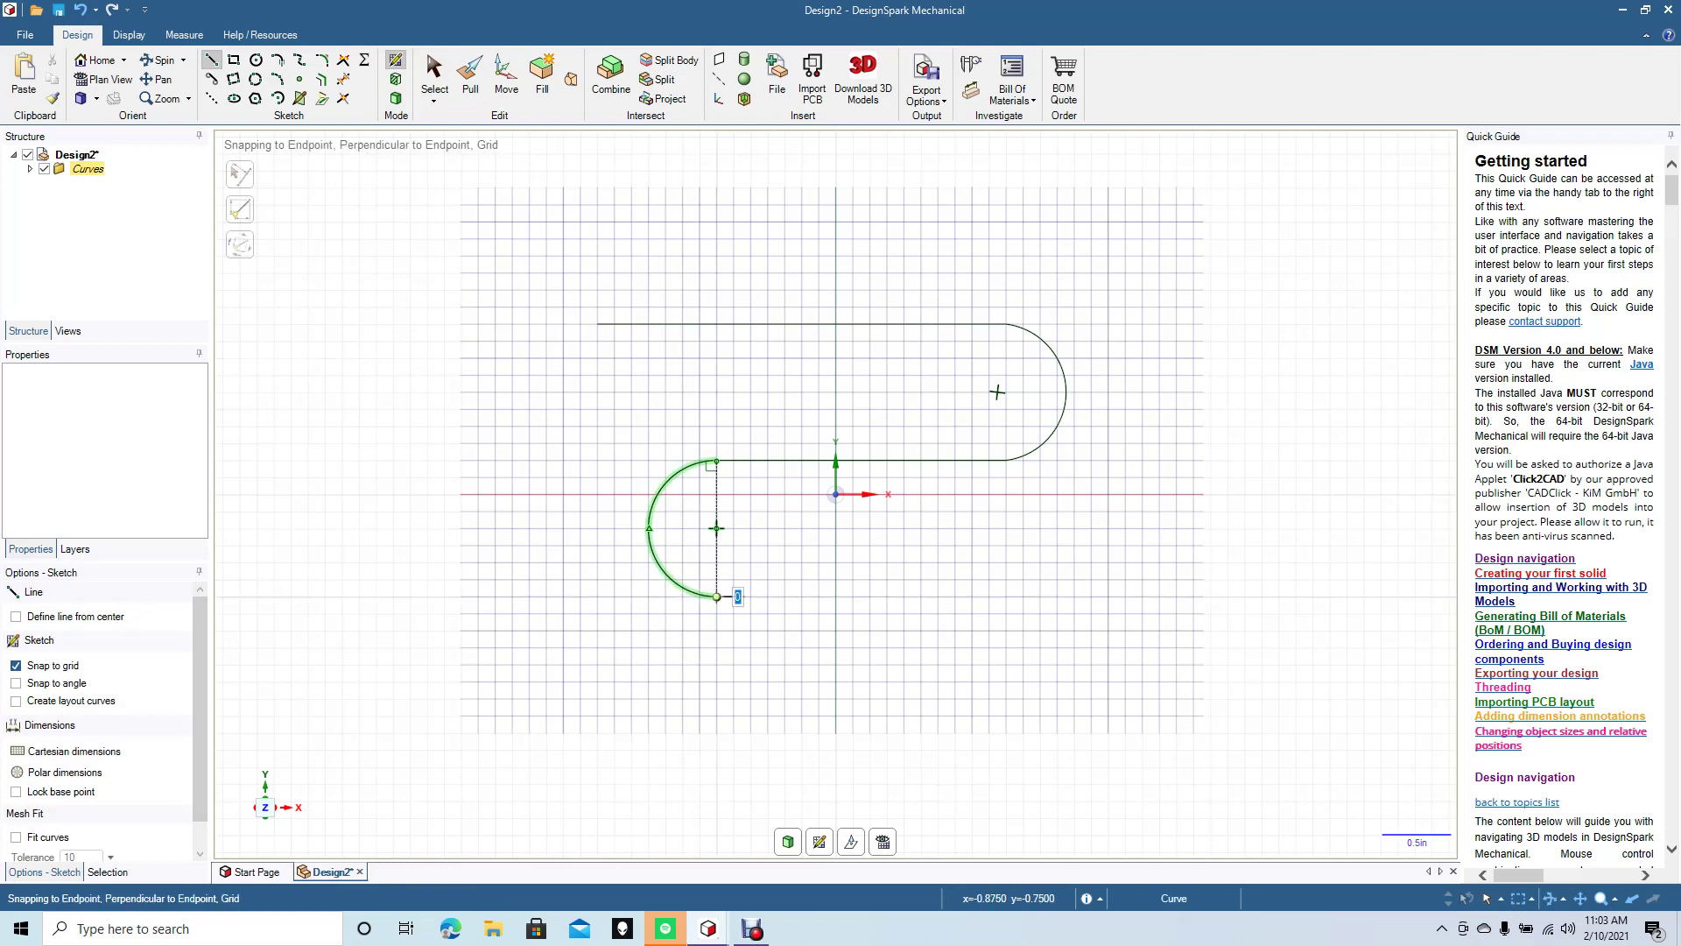
{"action": "left_click", "coordinate": [716, 596]}
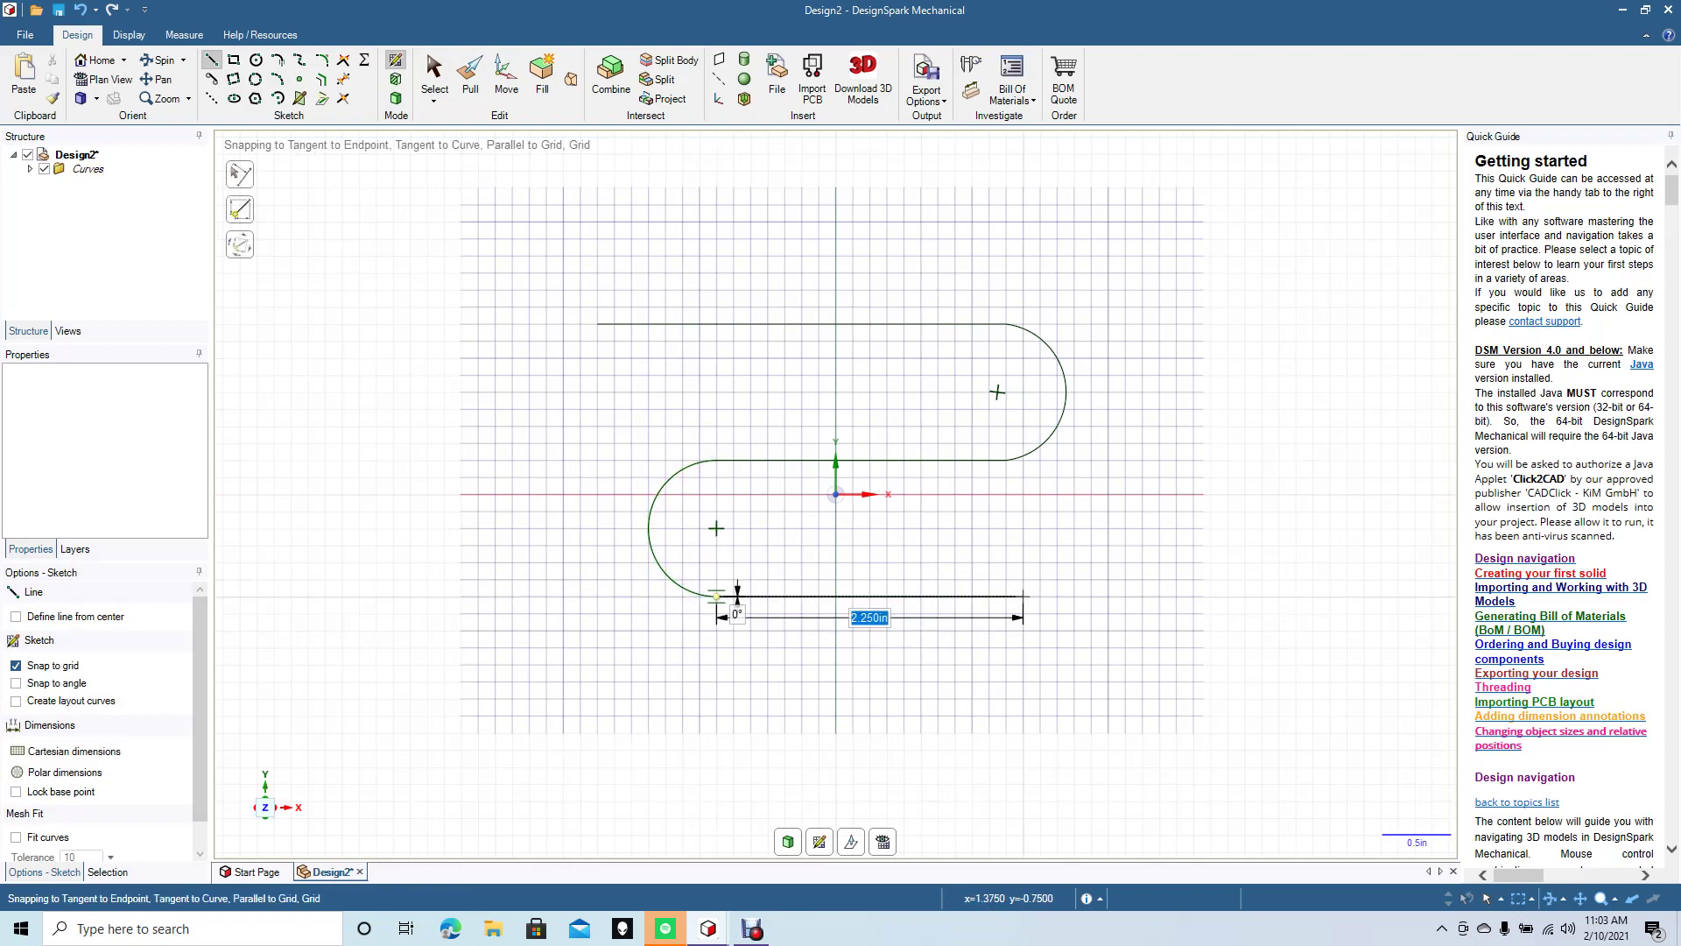
{"action": "left_click", "coordinate": [1023, 596]}
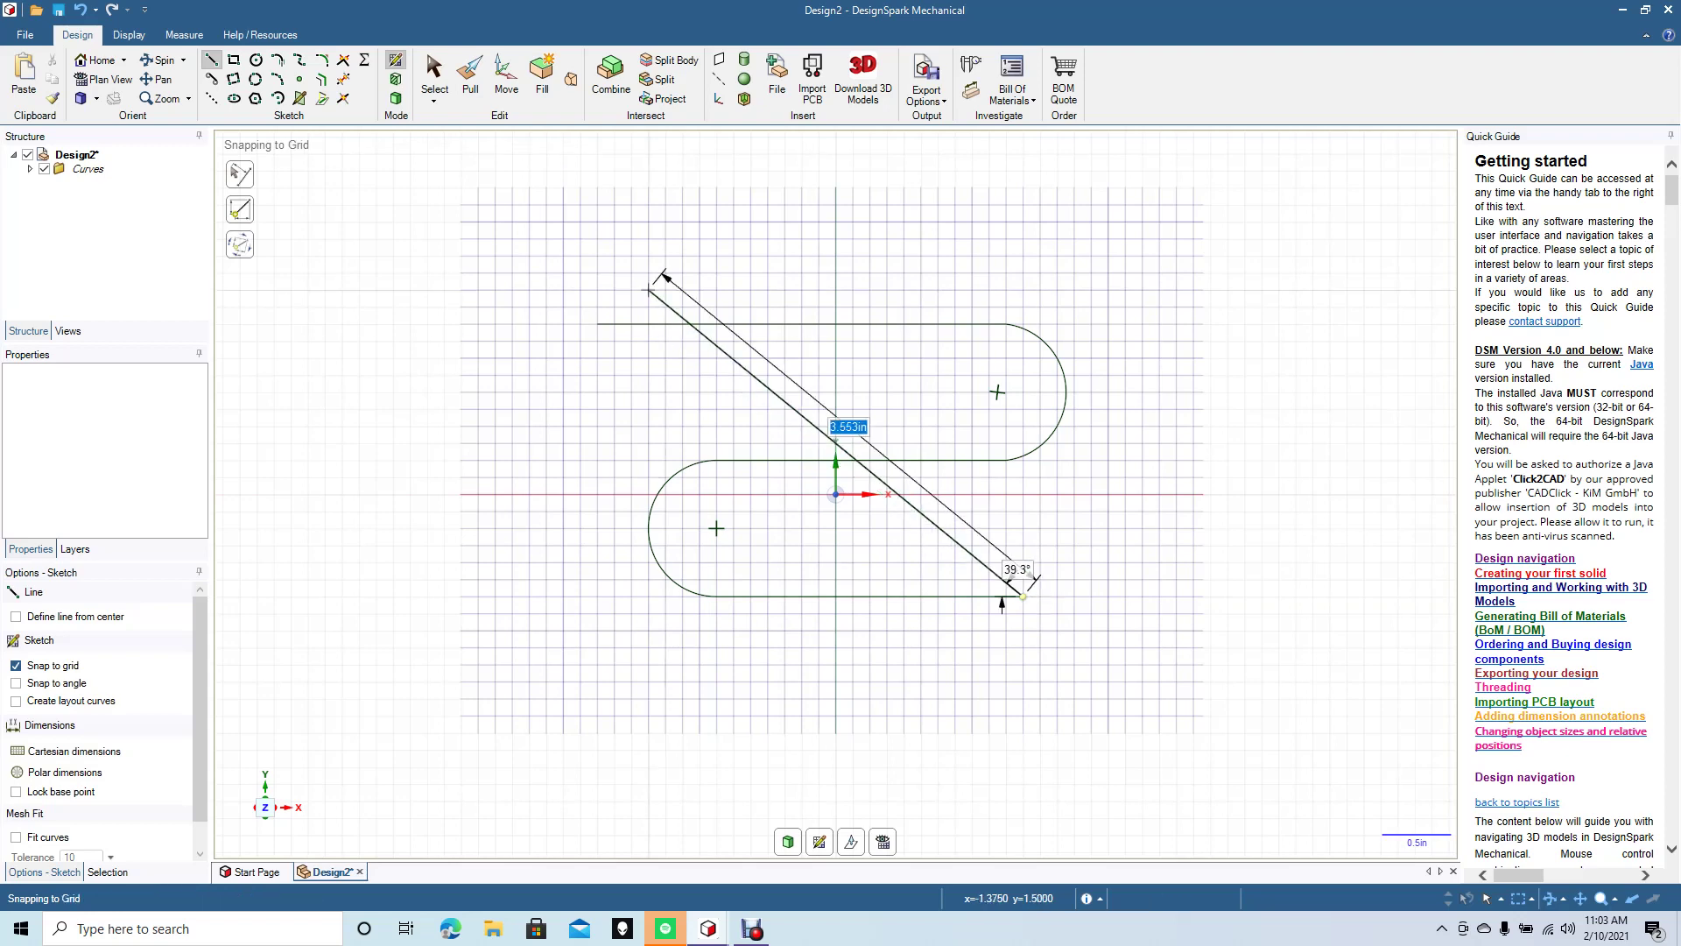
{"action": "left_click", "coordinate": [435, 77]}
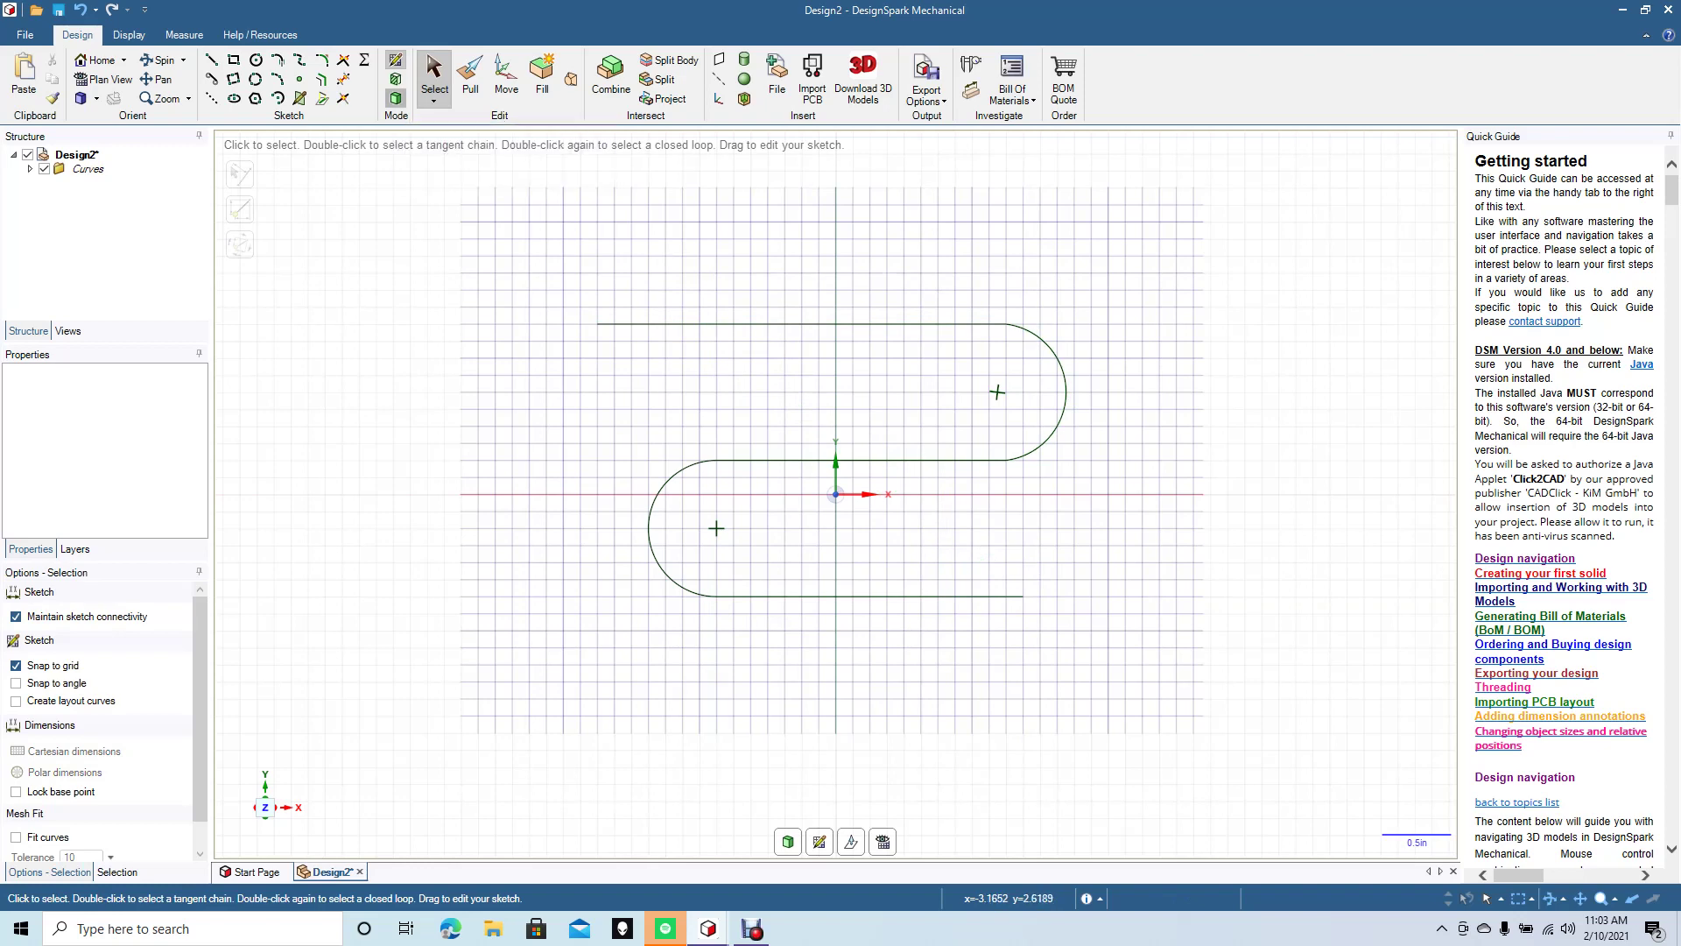
In 3D mode, orbit the view and start a sketch at the top line's left end.
{"action": "left_click", "coordinate": [396, 98]}
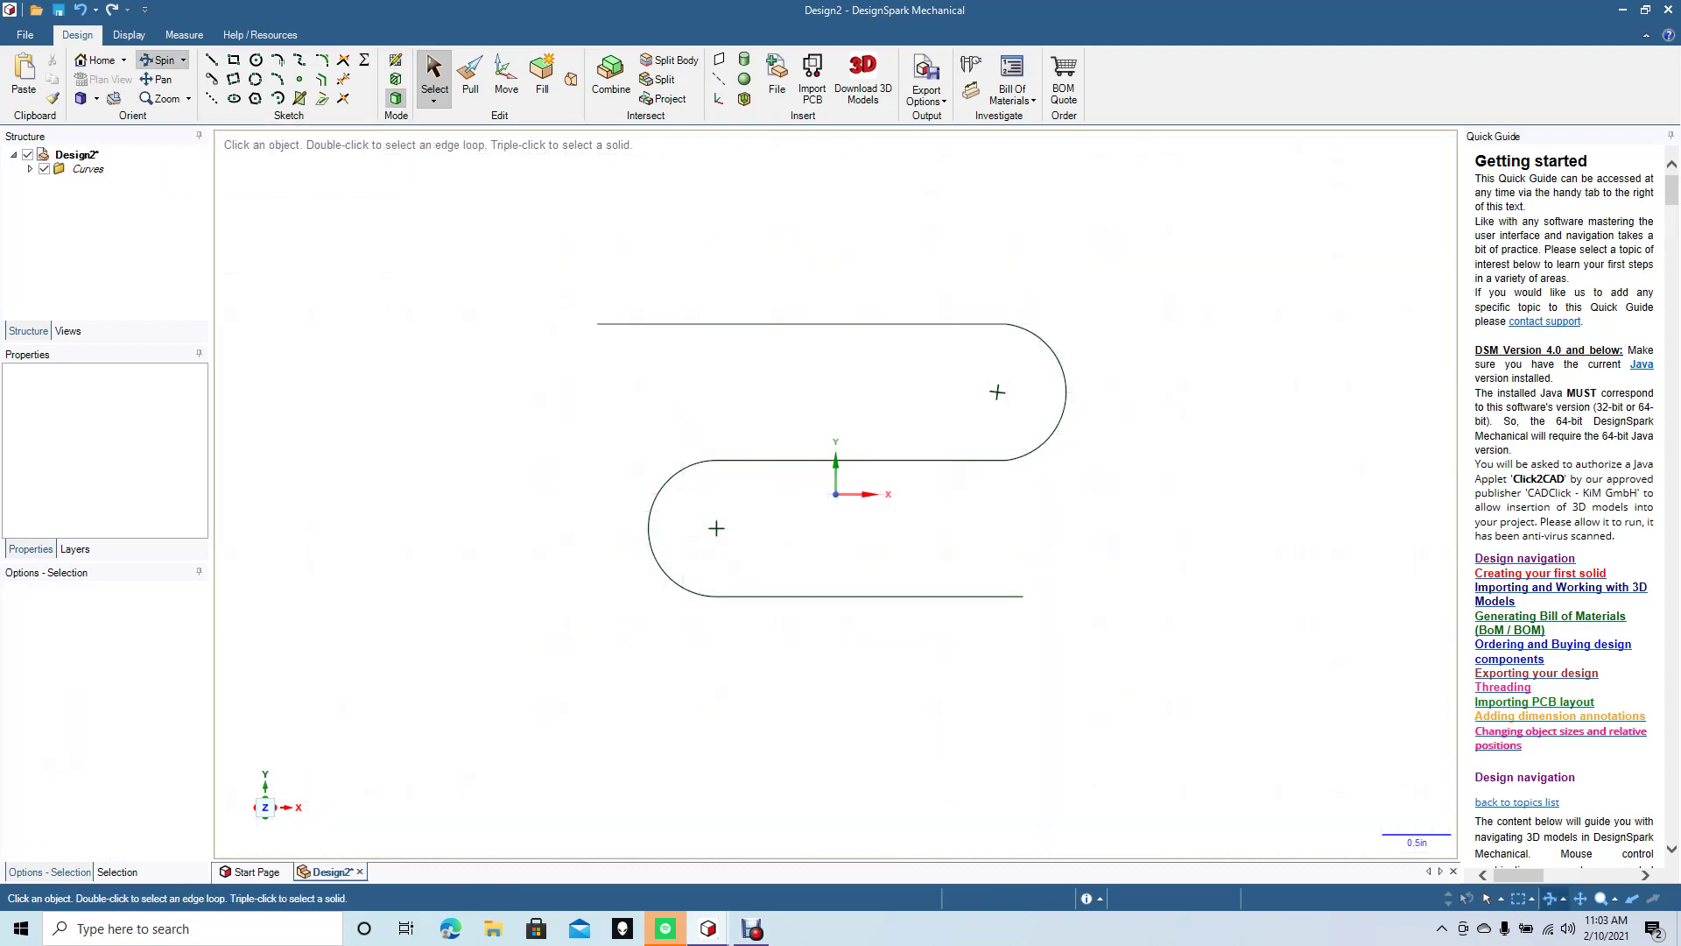
{"action": "middle_click_drag", "start_coordinate": [598, 323], "coordinate": [686, 326]}
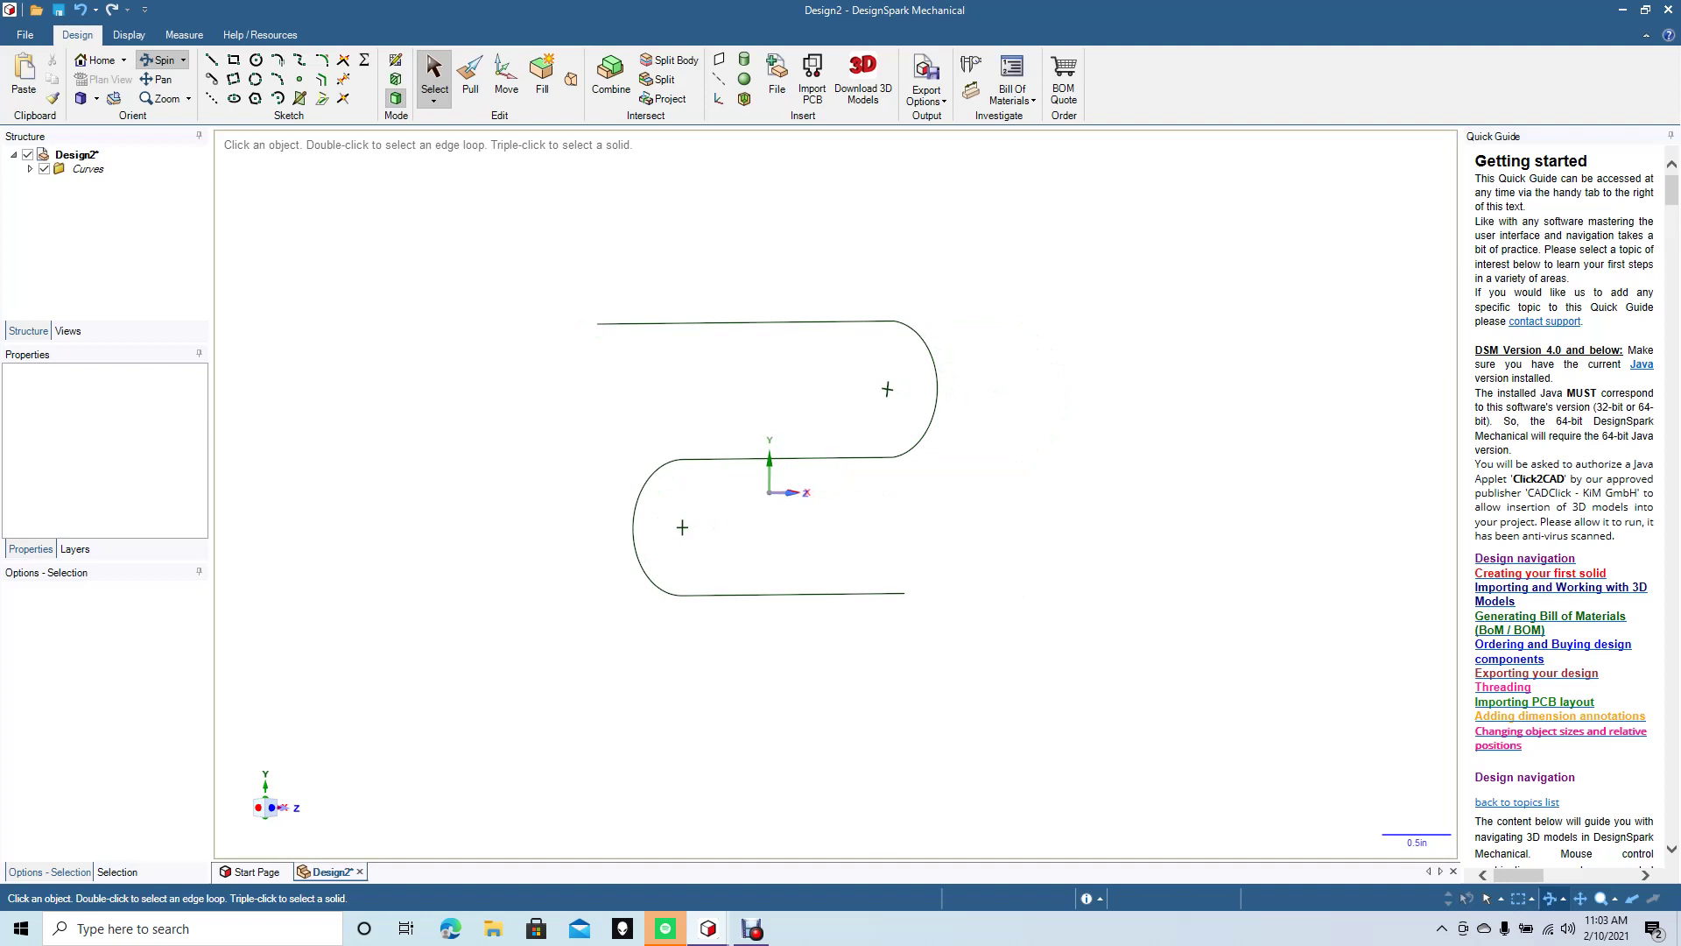
{"action": "left_click", "coordinate": [434, 76]}
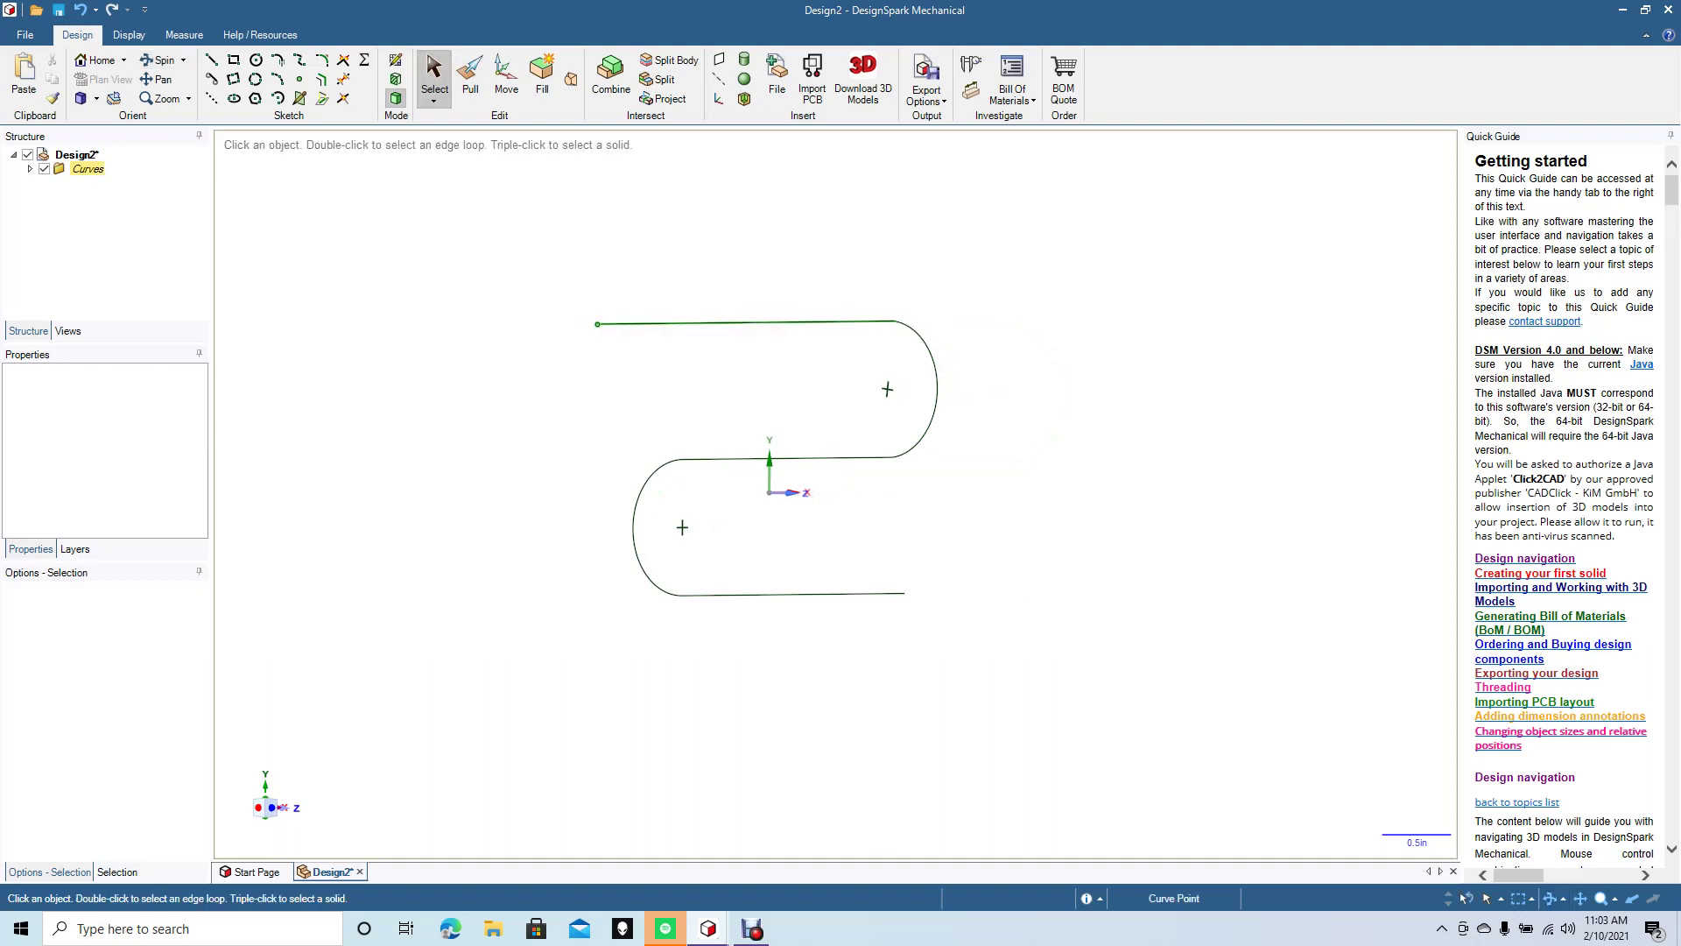
{"action": "left_click", "coordinate": [597, 324]}
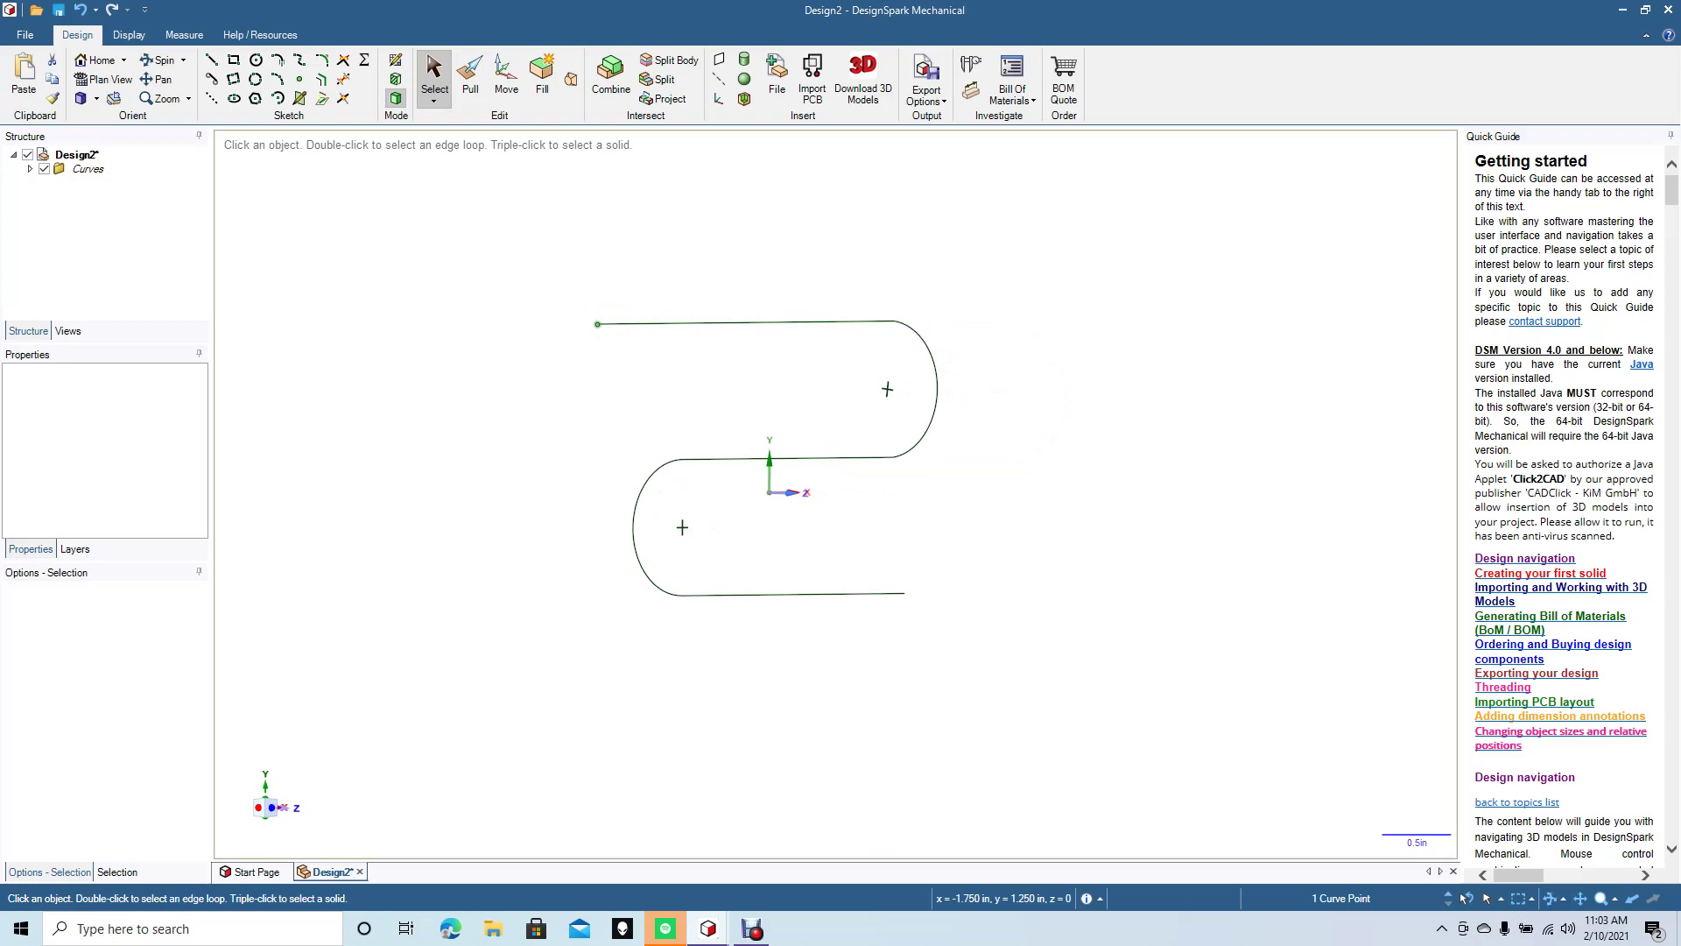
{"action": "left_click", "coordinate": [255, 60]}
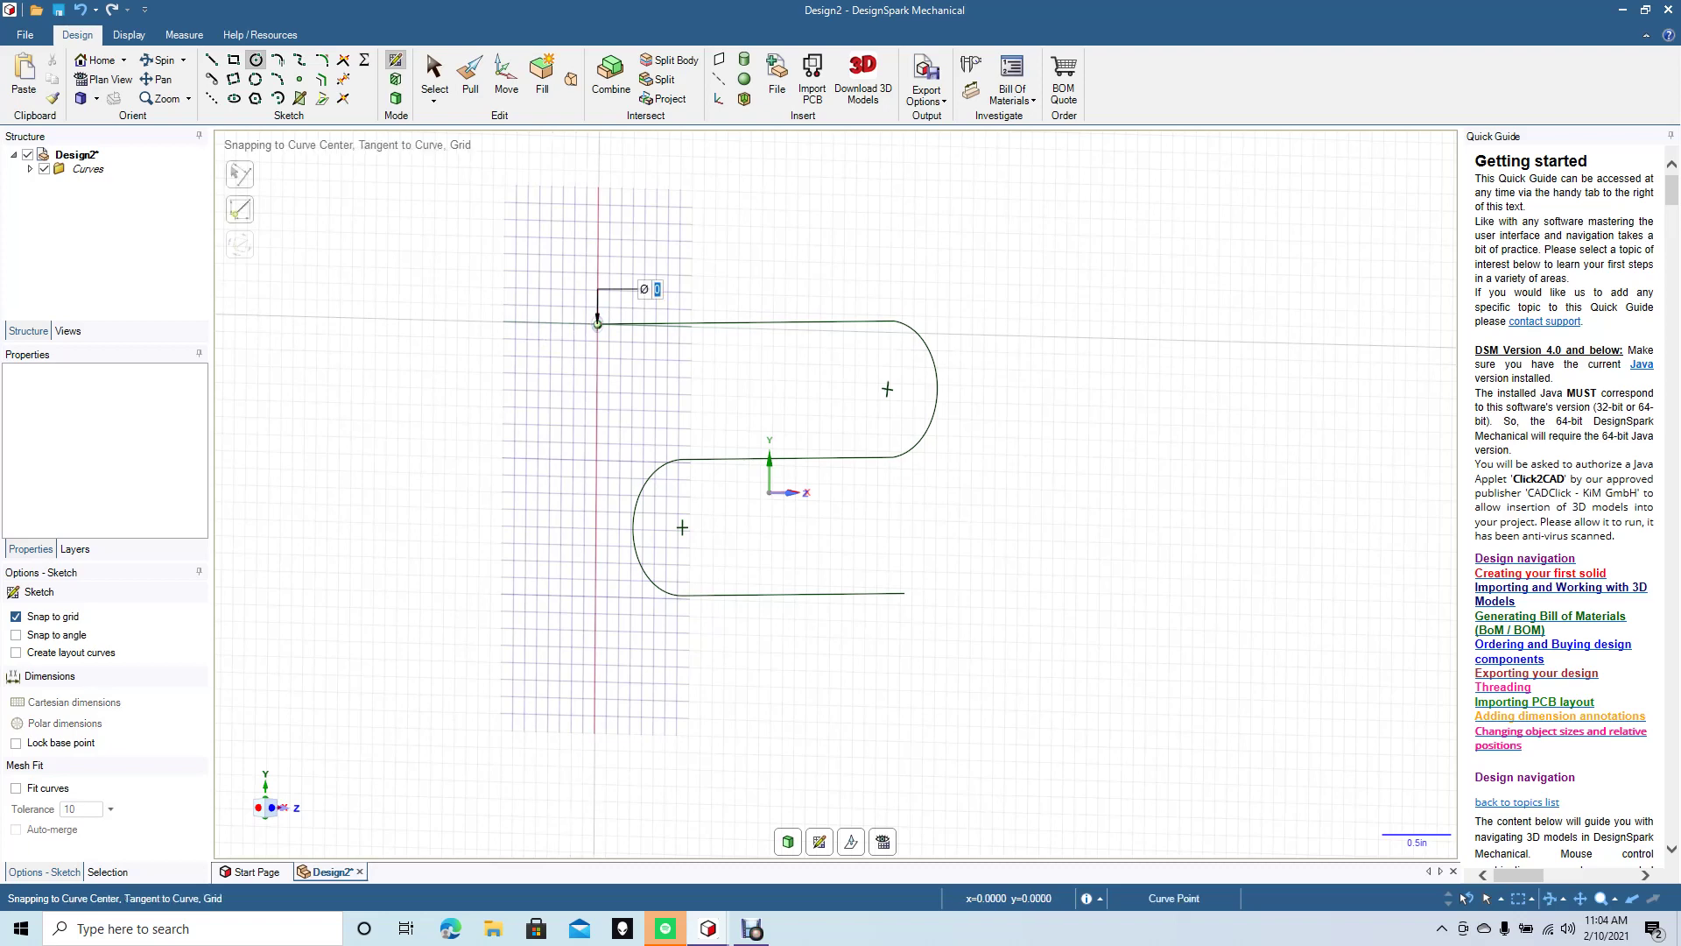
Draw concentric circles of 0.354 in and 0.559 in diameter centred there.
{"action": "left_click", "coordinate": [598, 324]}
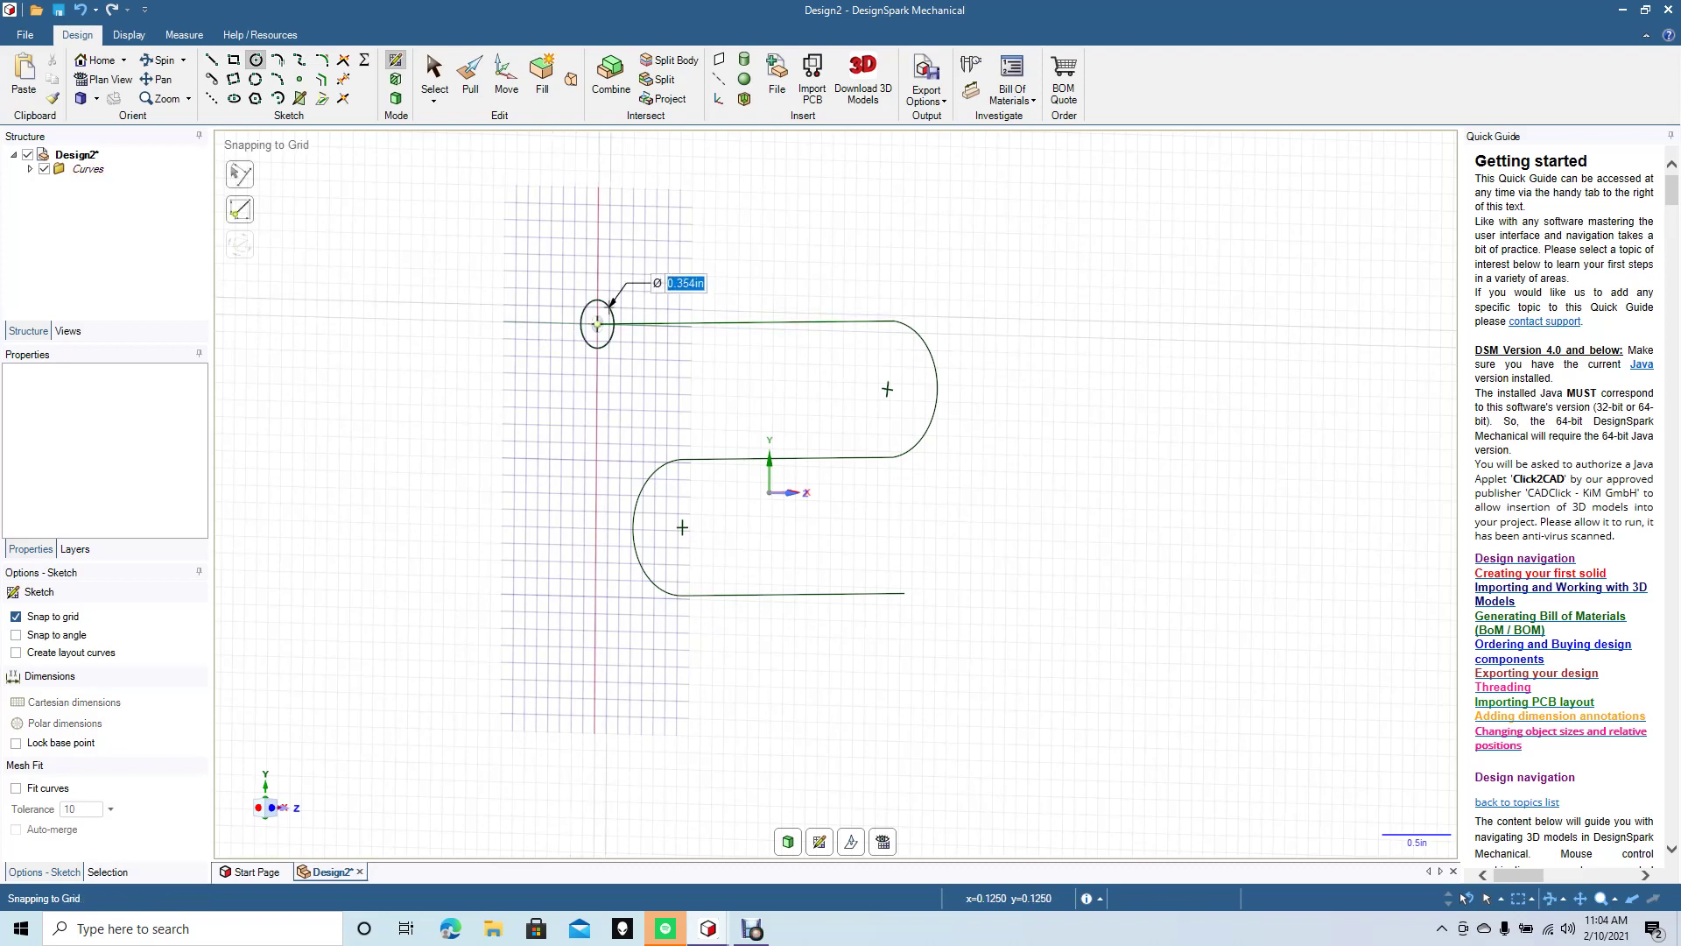
{"action": "left_click", "coordinate": [609, 340]}
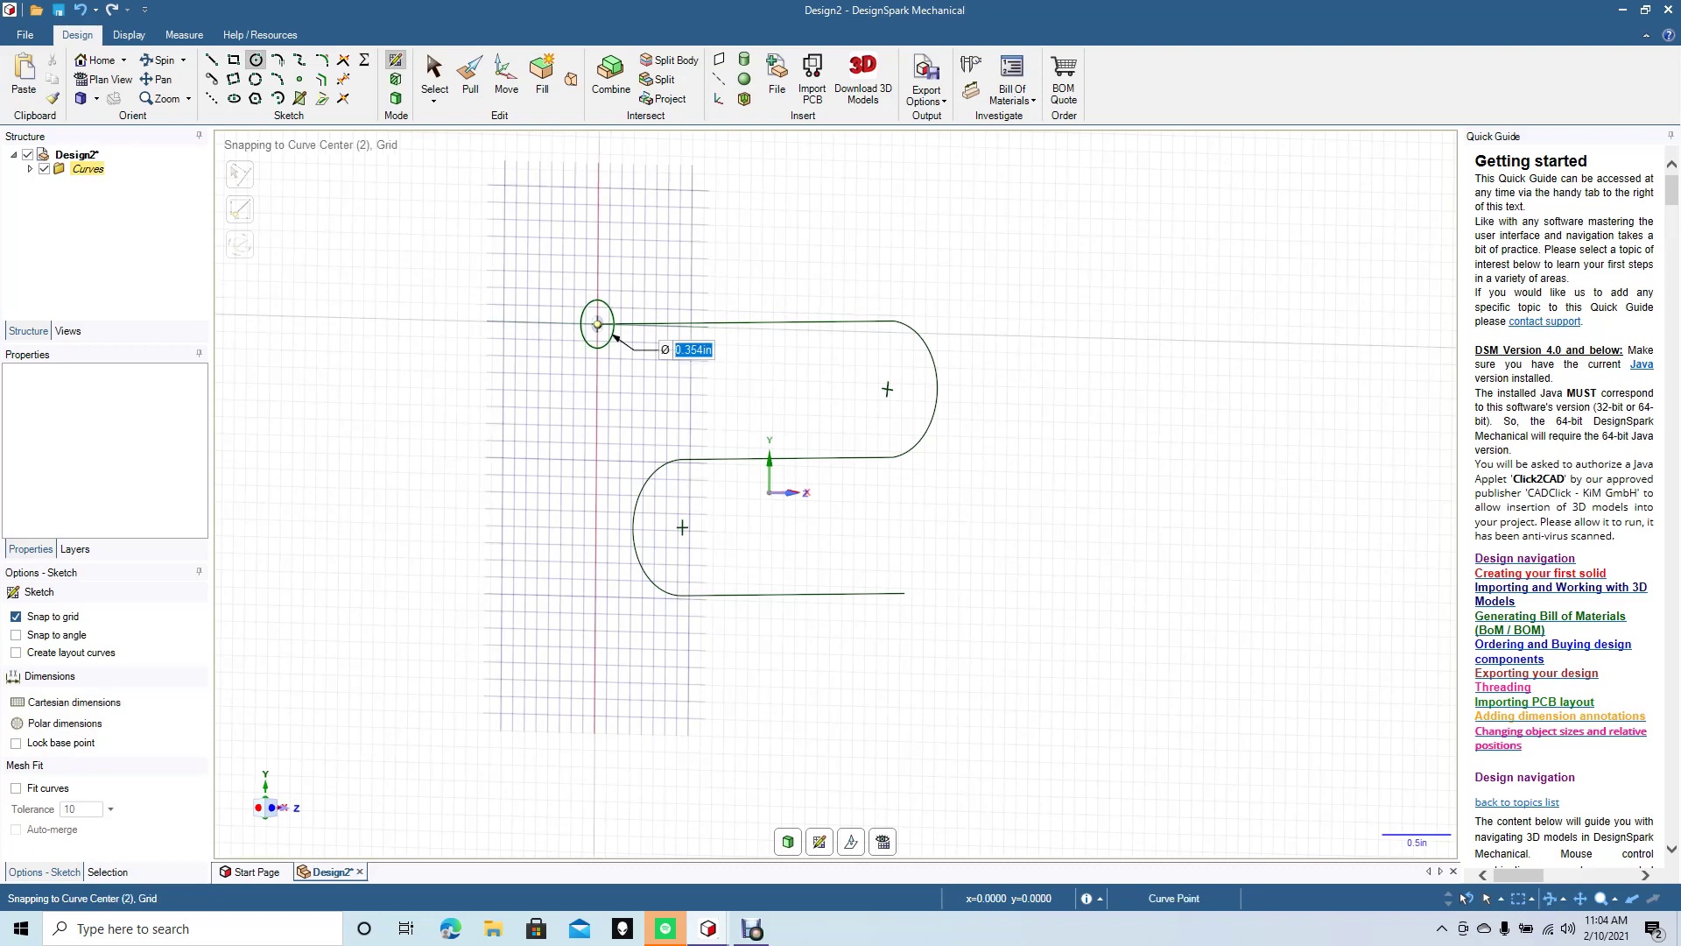
{"action": "left_click", "coordinate": [598, 324]}
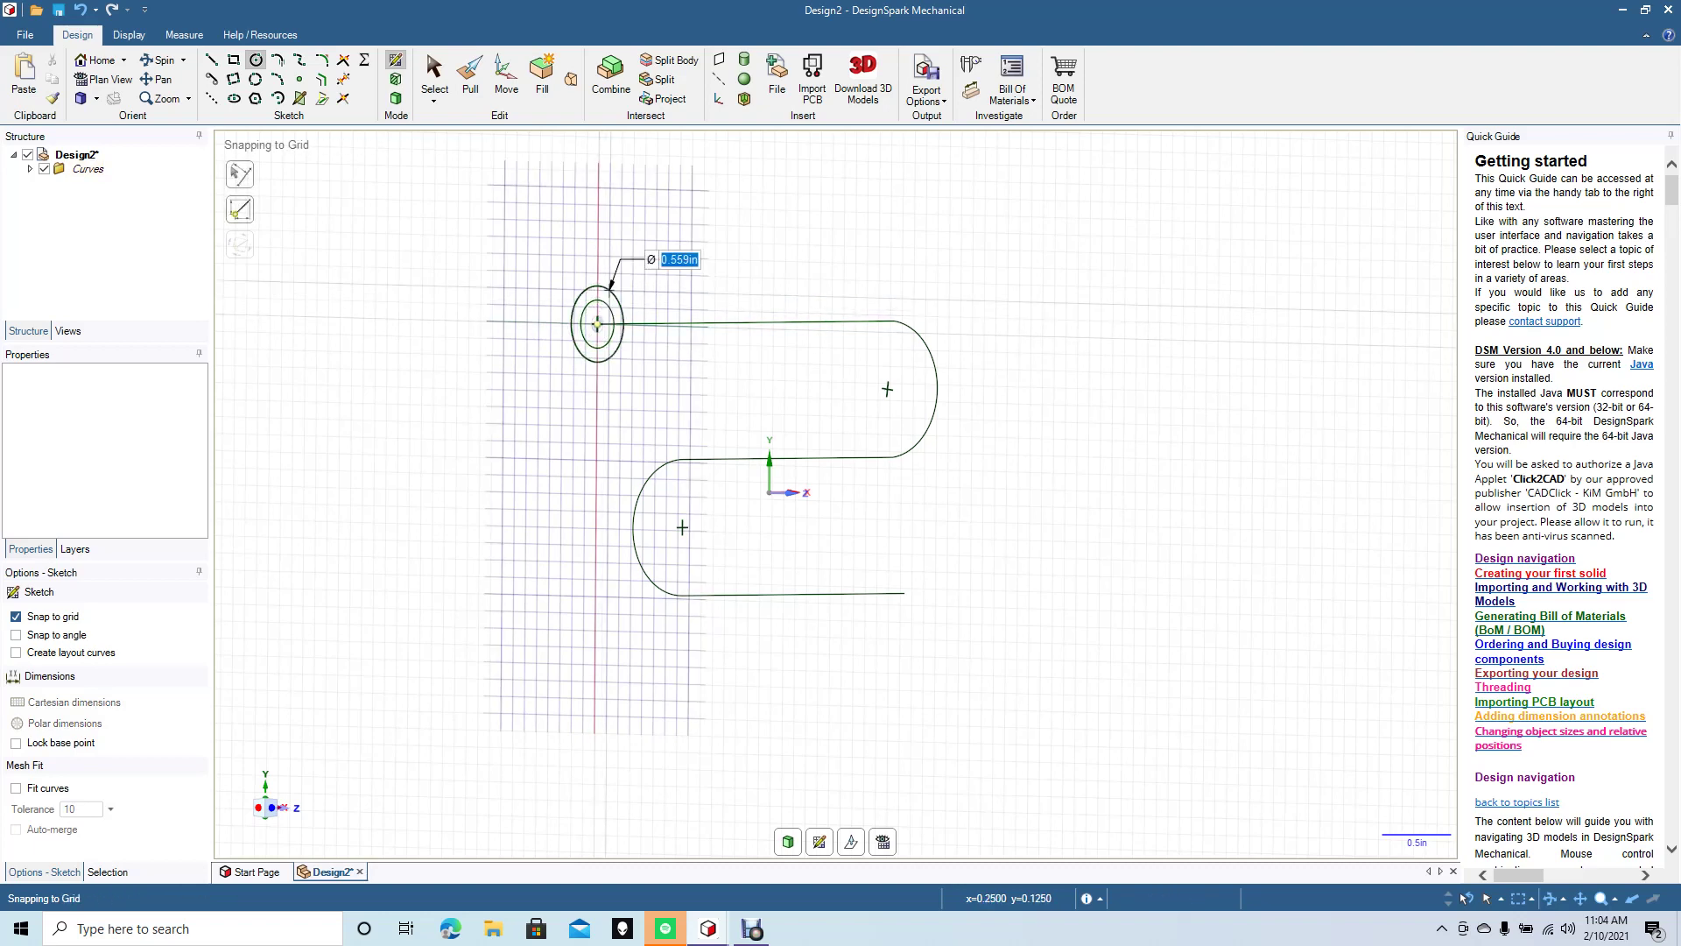
{"action": "left_click", "coordinate": [611, 289]}
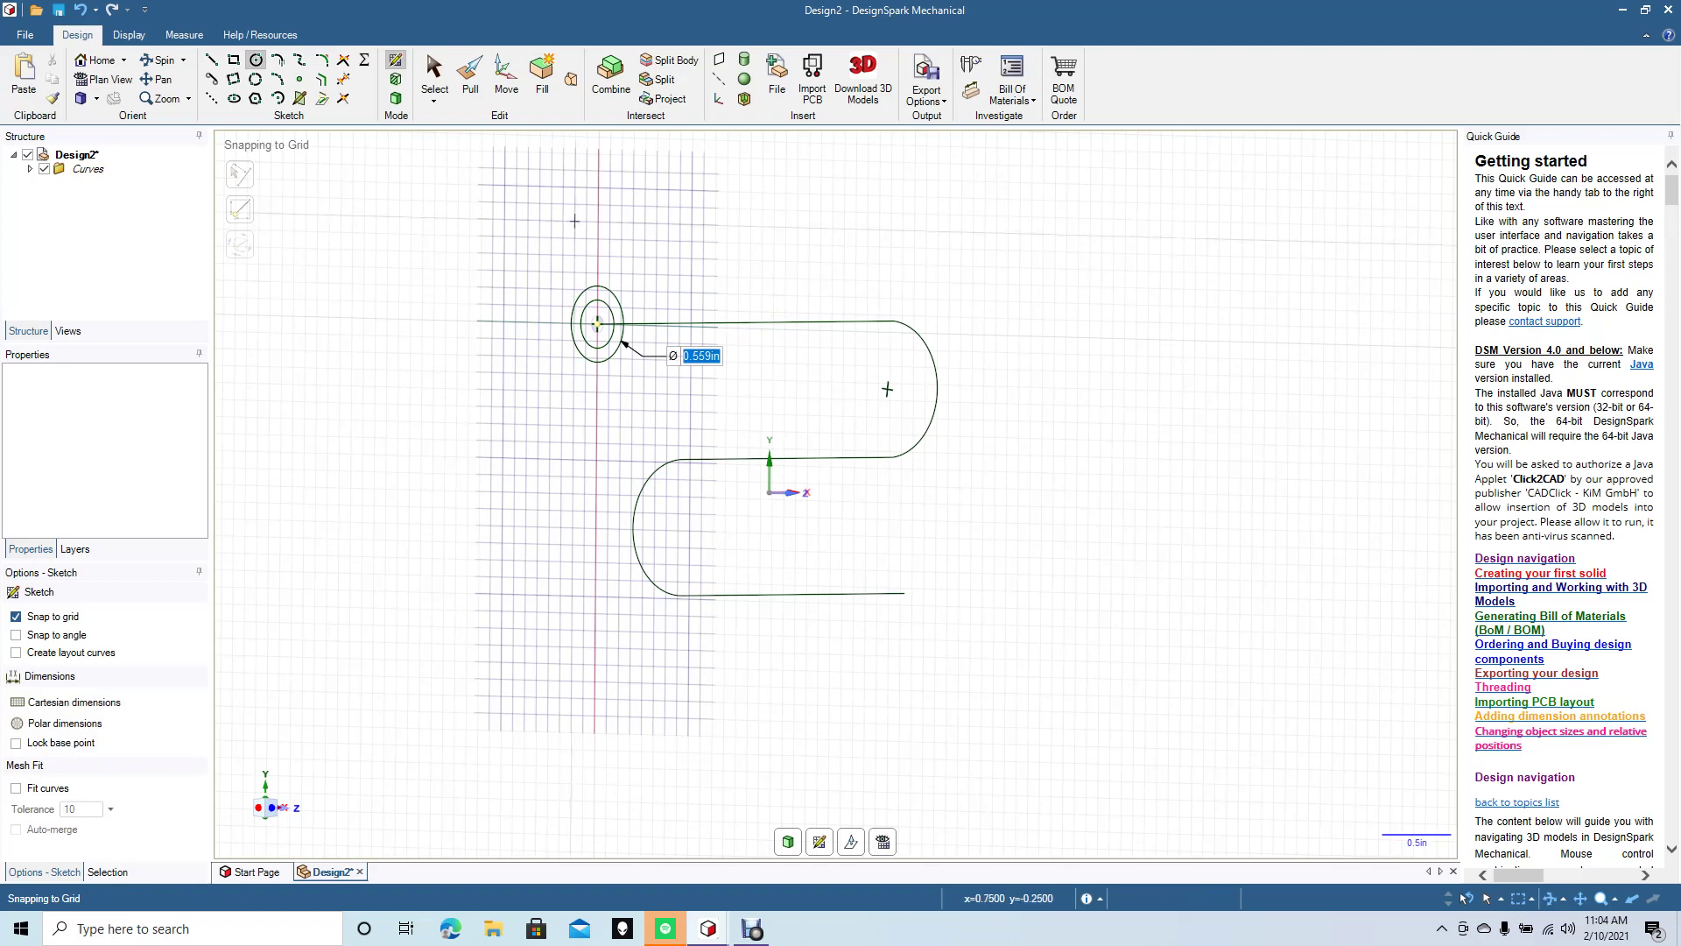
{"action": "left_click", "coordinate": [434, 77]}
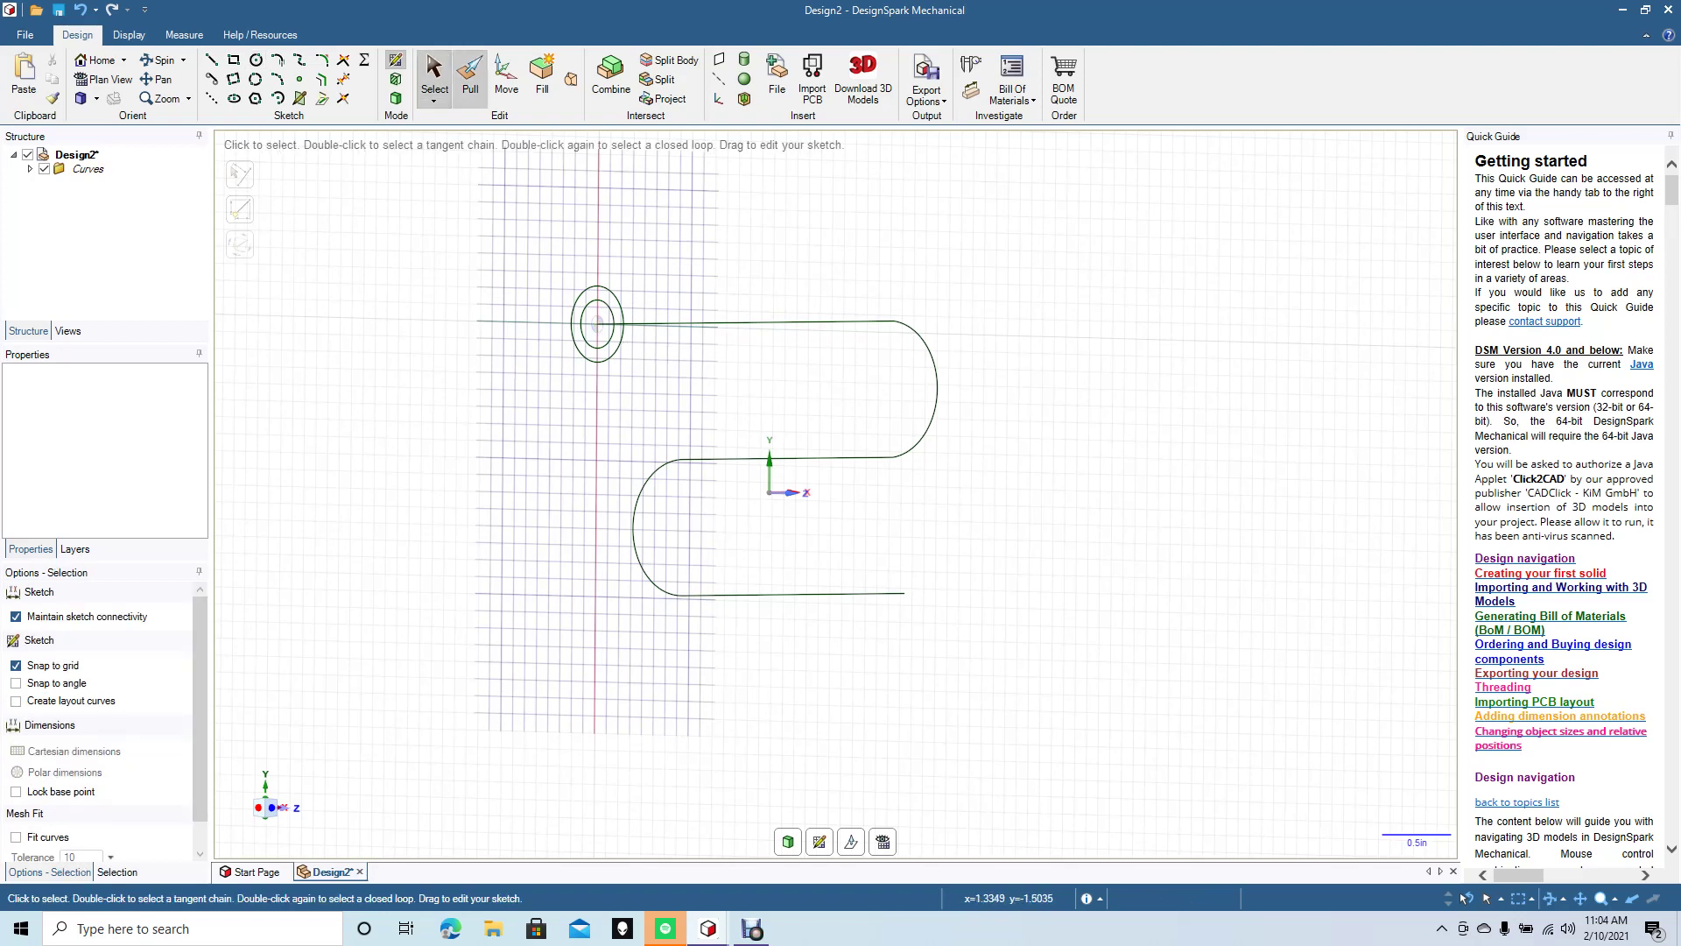
With Pull, select the ring face between the two circles.
{"action": "left_click", "coordinate": [471, 77]}
{"action": "left_click", "coordinate": [597, 323]}
{"action": "left_click", "coordinate": [597, 323]}
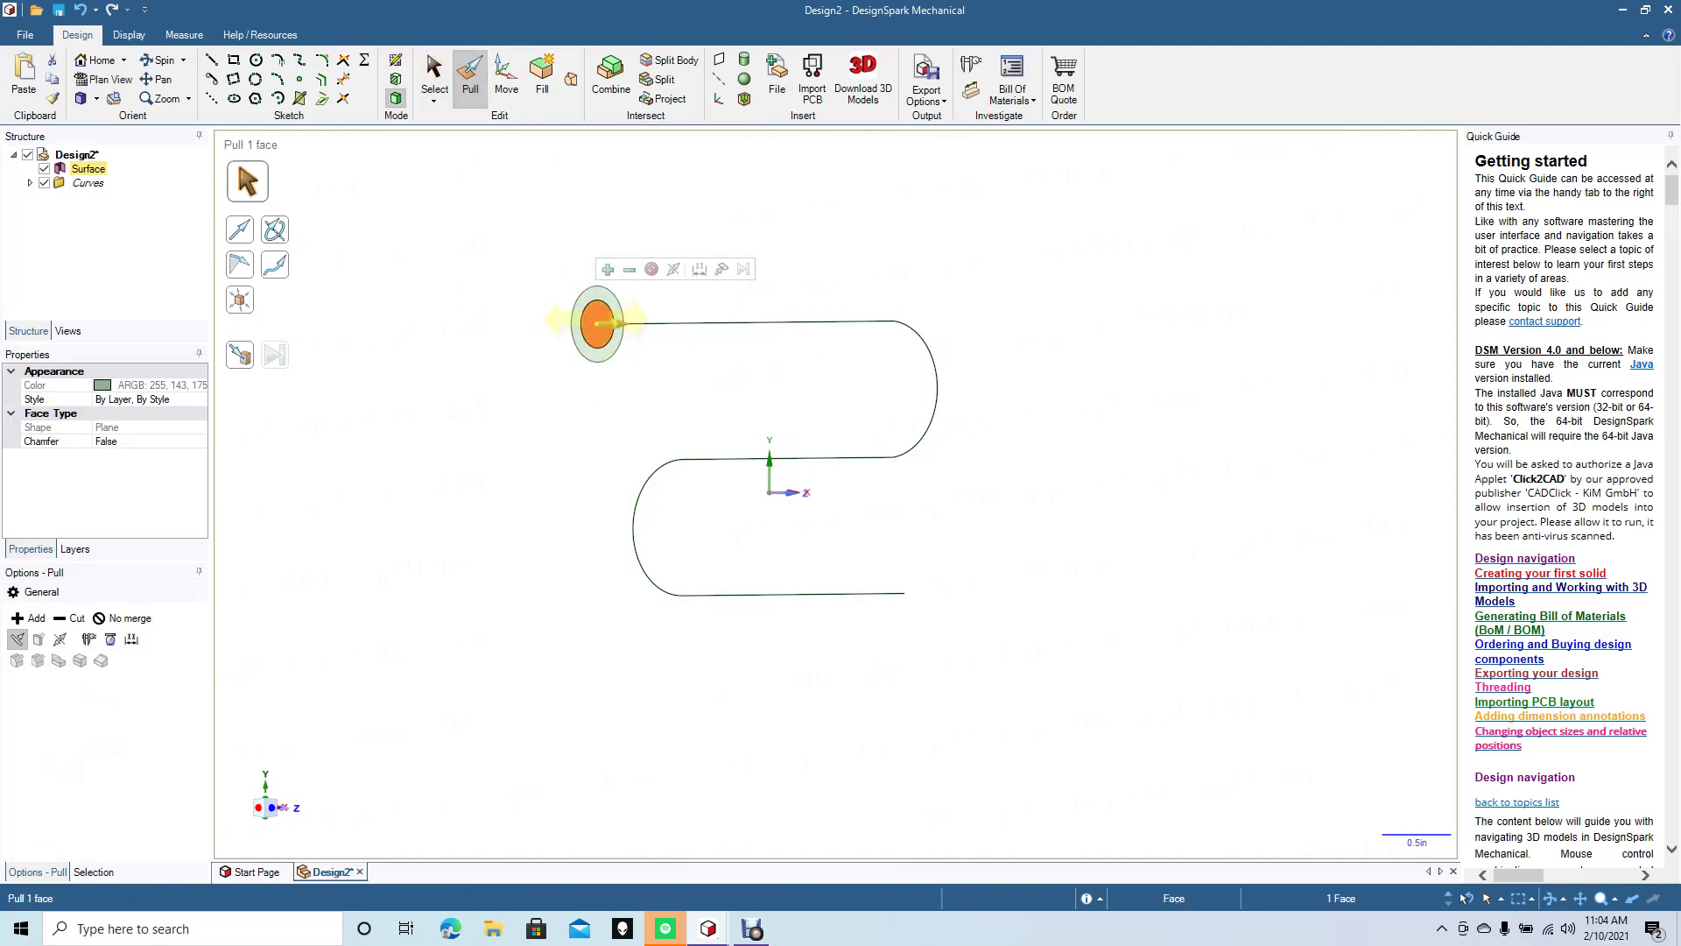
{"action": "key", "text": "Escape"}
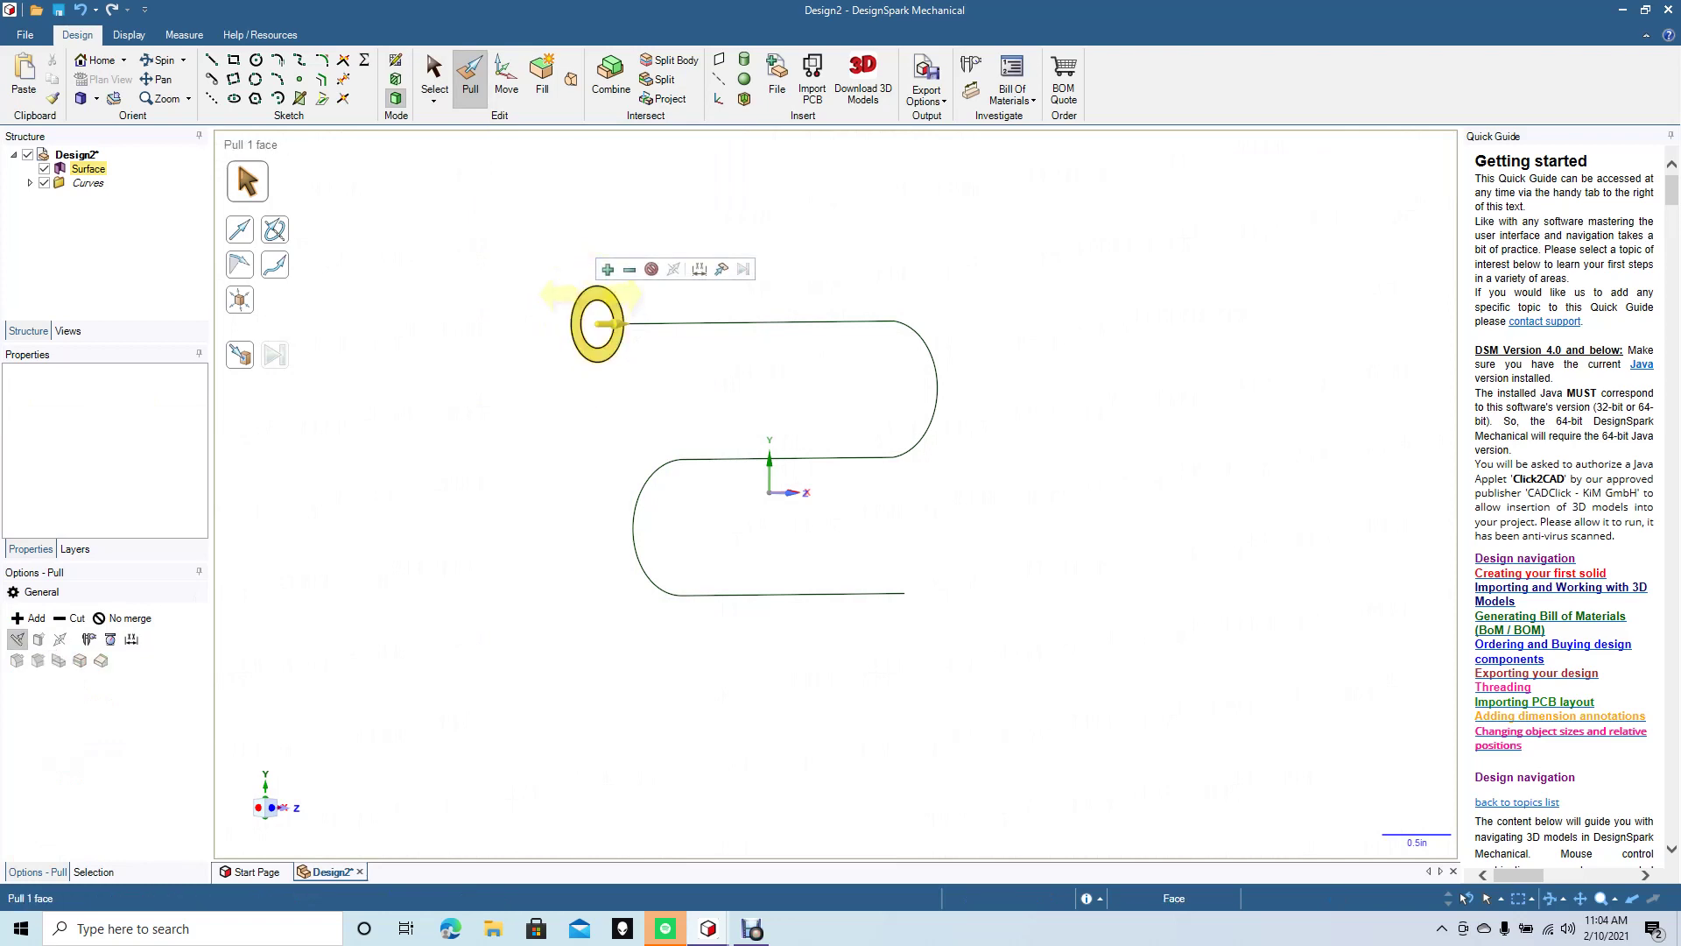
{"action": "left_click", "coordinate": [604, 323]}
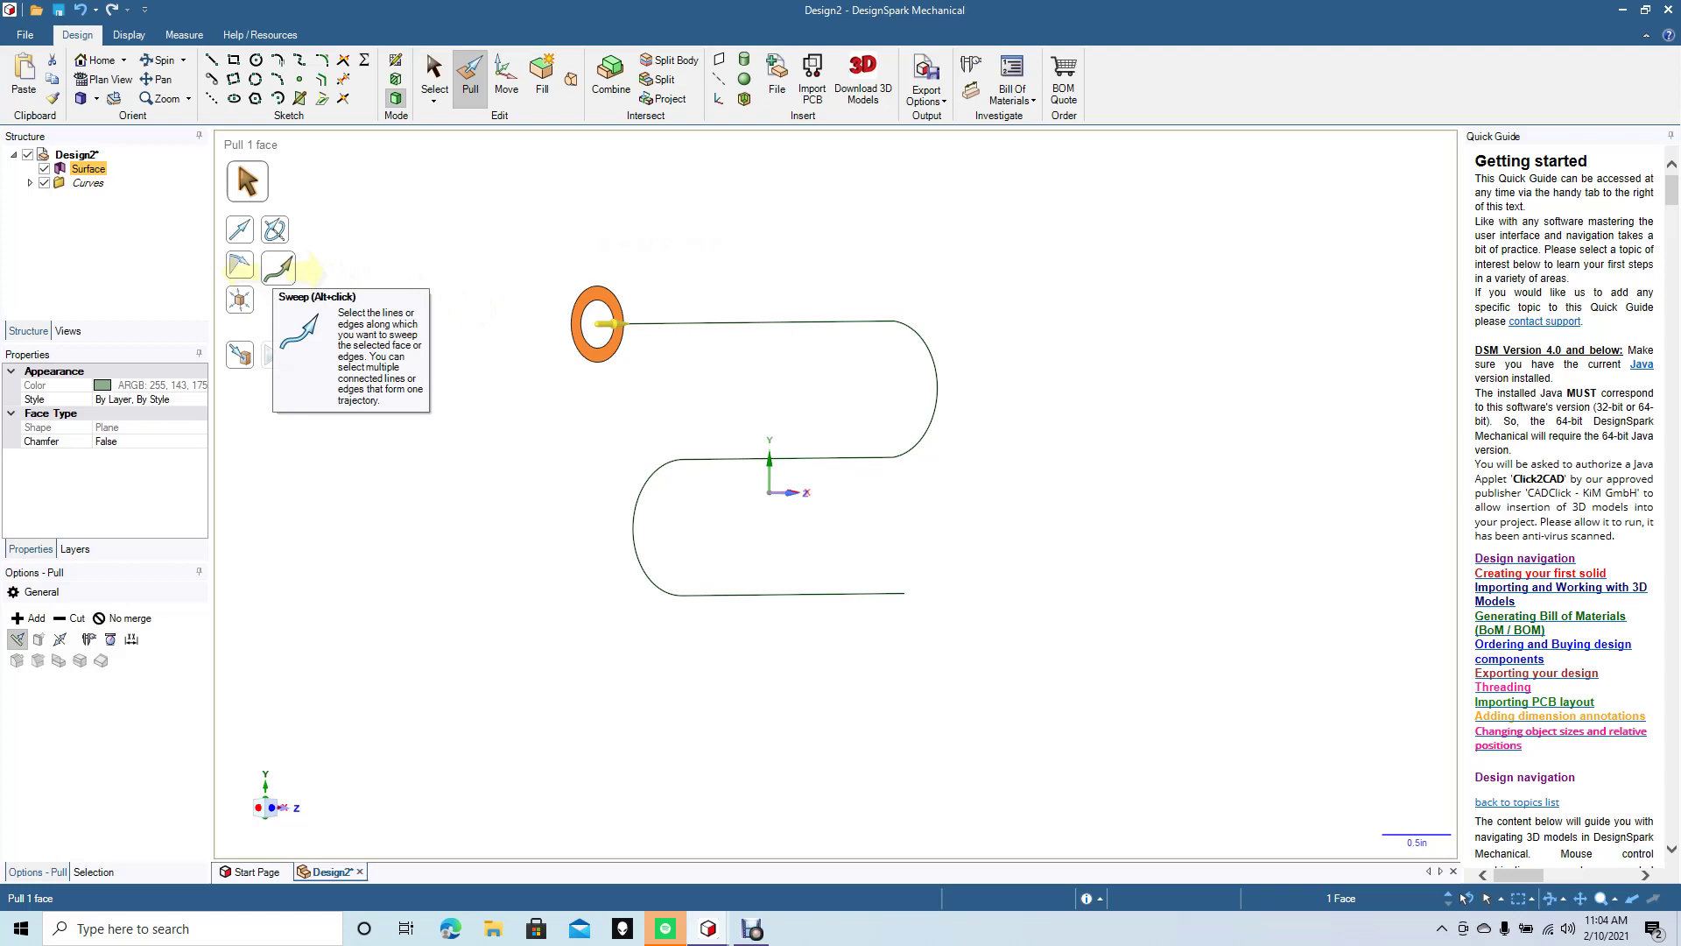
Sweep the ring along the top-to-bottom path curves into a hollow tube.
{"action": "left_click", "coordinate": [278, 267]}
{"action": "left_click", "coordinate": [602, 323]}
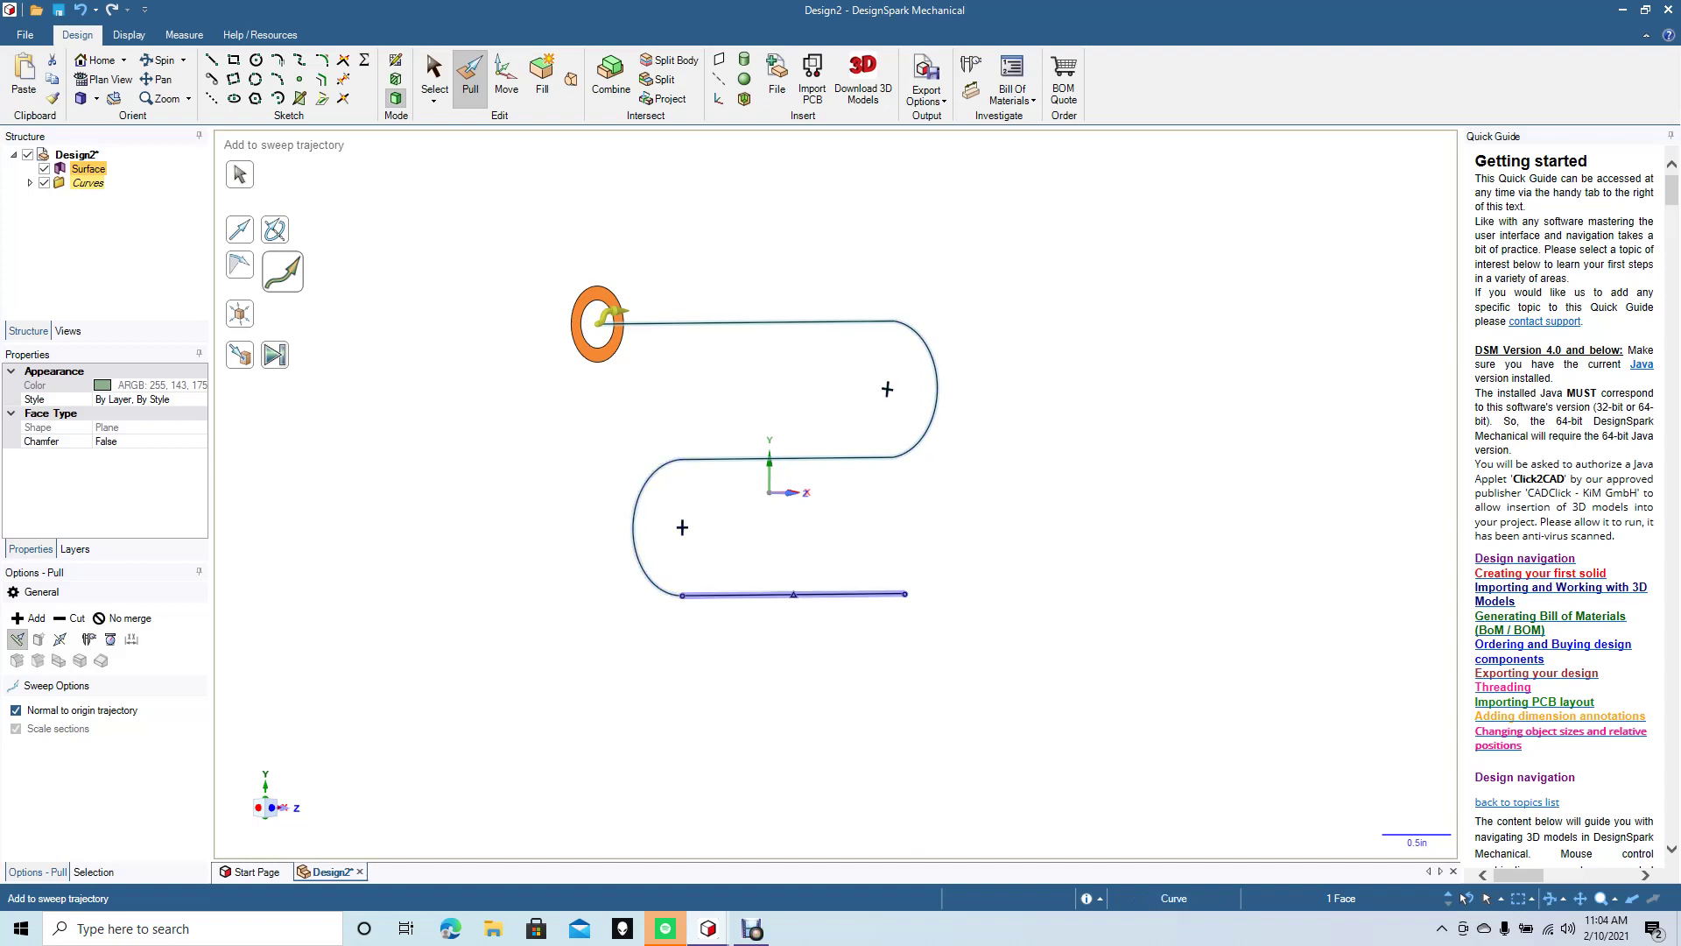
{"action": "left_click", "coordinate": [793, 594], "text": "ctrl"}
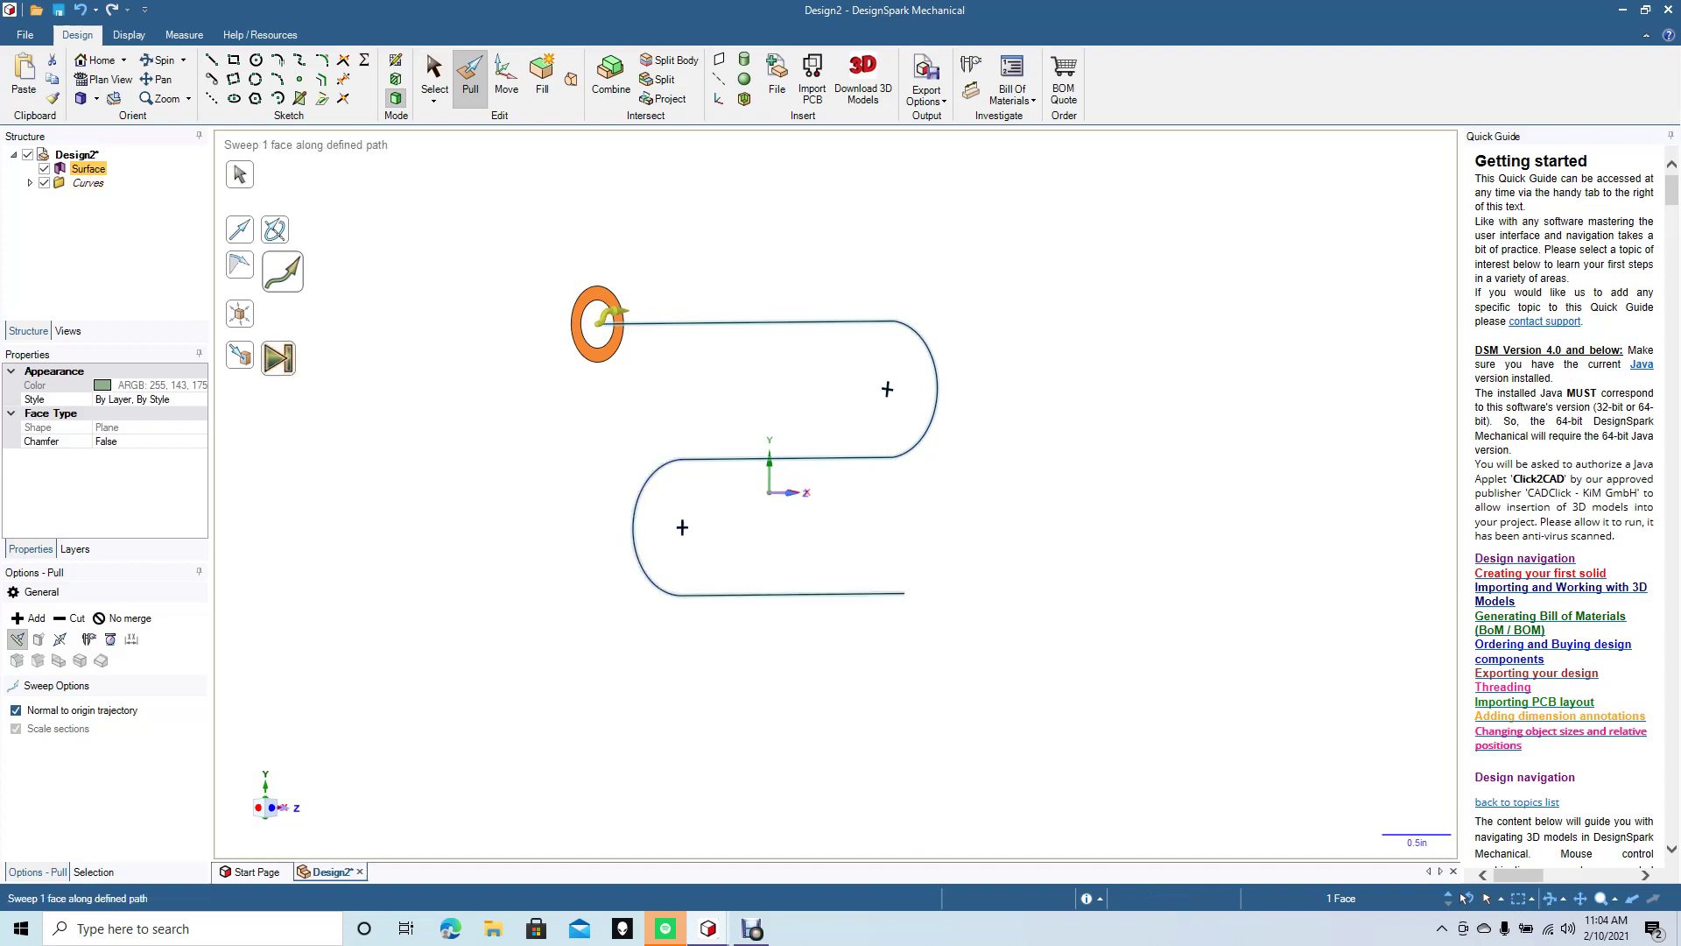
{"action": "left_click", "coordinate": [279, 357]}
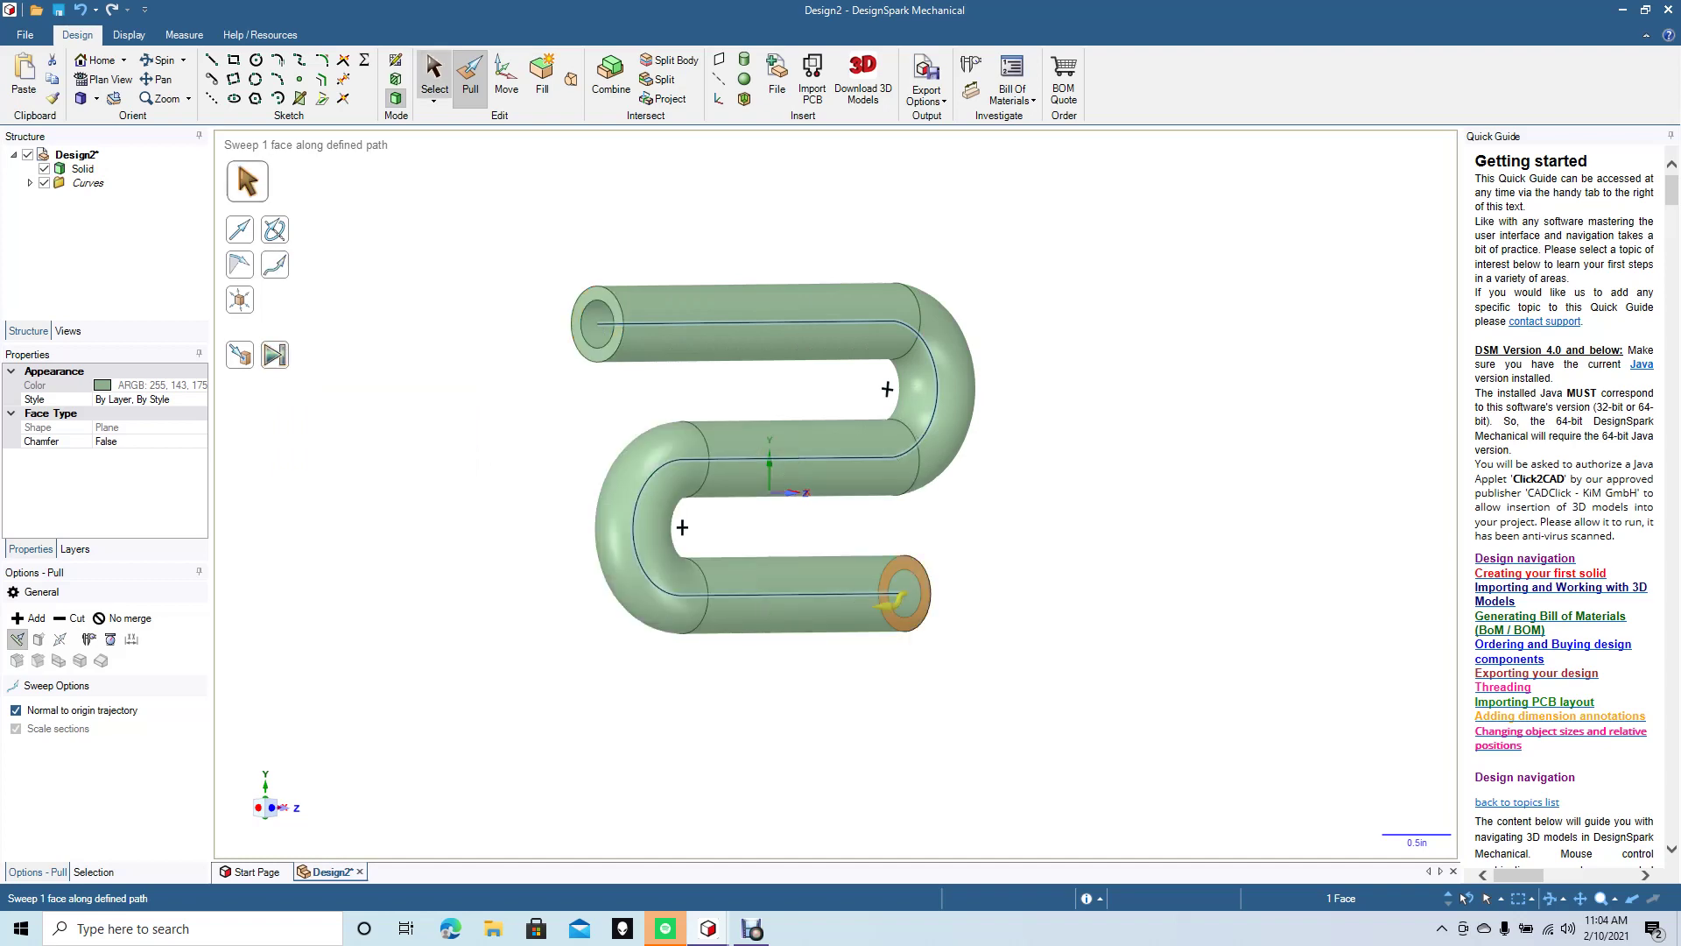
{"action": "left_click", "coordinate": [434, 78]}
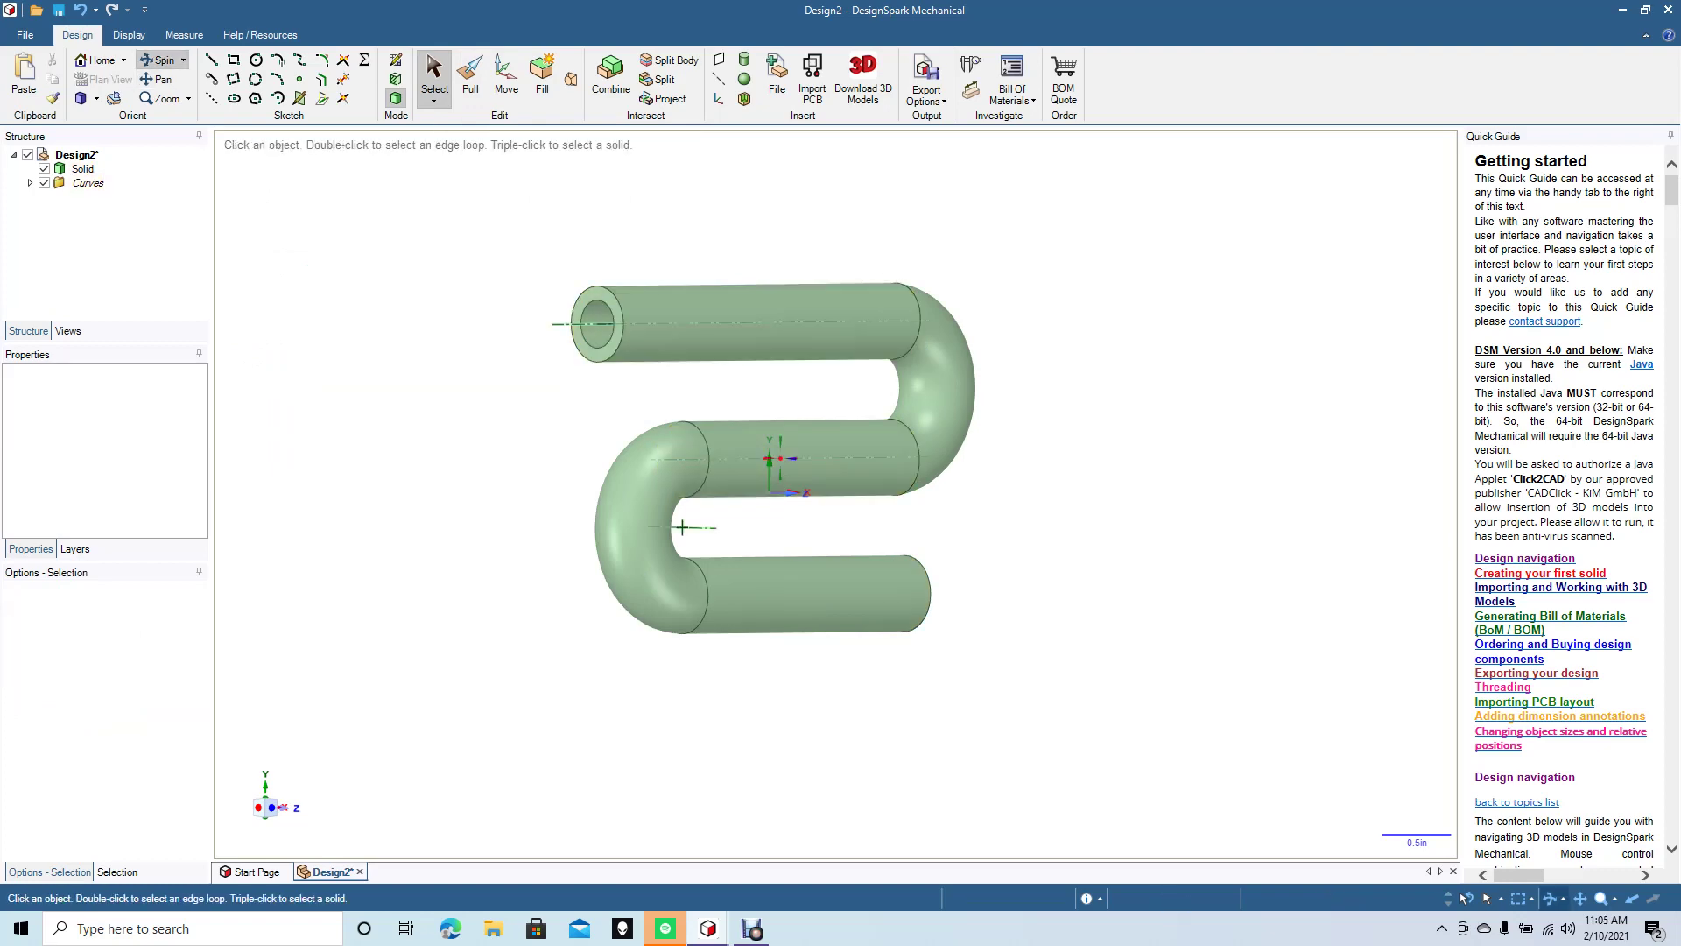
Orbit around the finished tube, then set the view orientation to Top.
{"action": "middle_click_drag", "start_coordinate": [682, 527], "coordinate": [674, 564]}
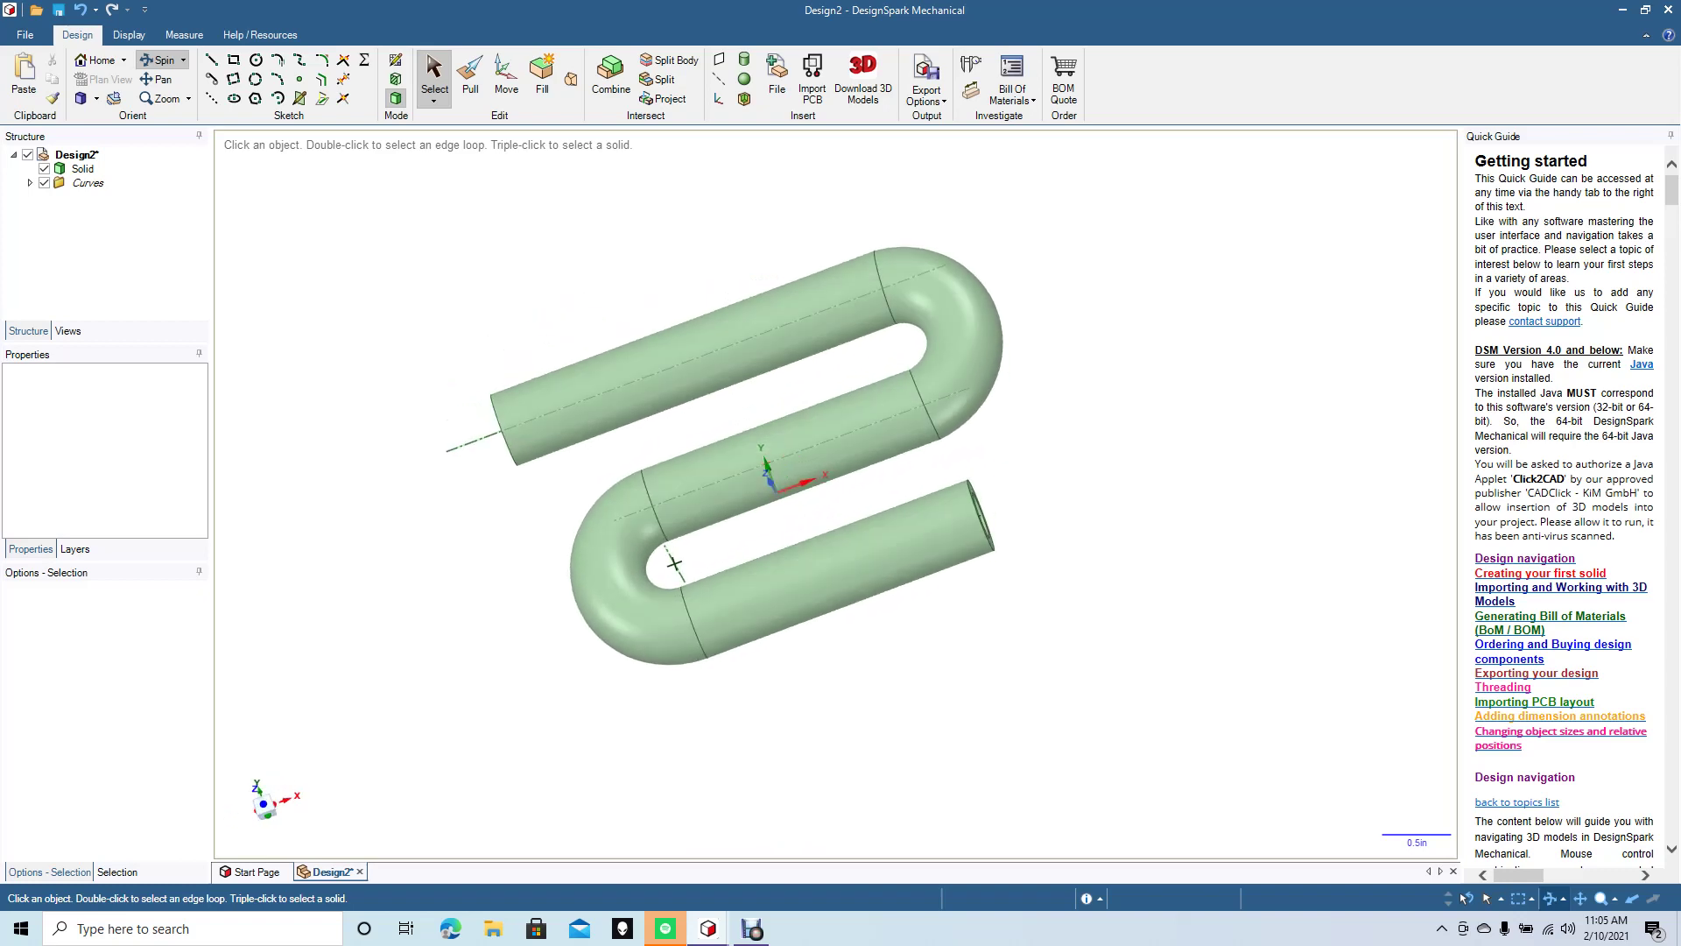
{"action": "left_click", "coordinate": [96, 98]}
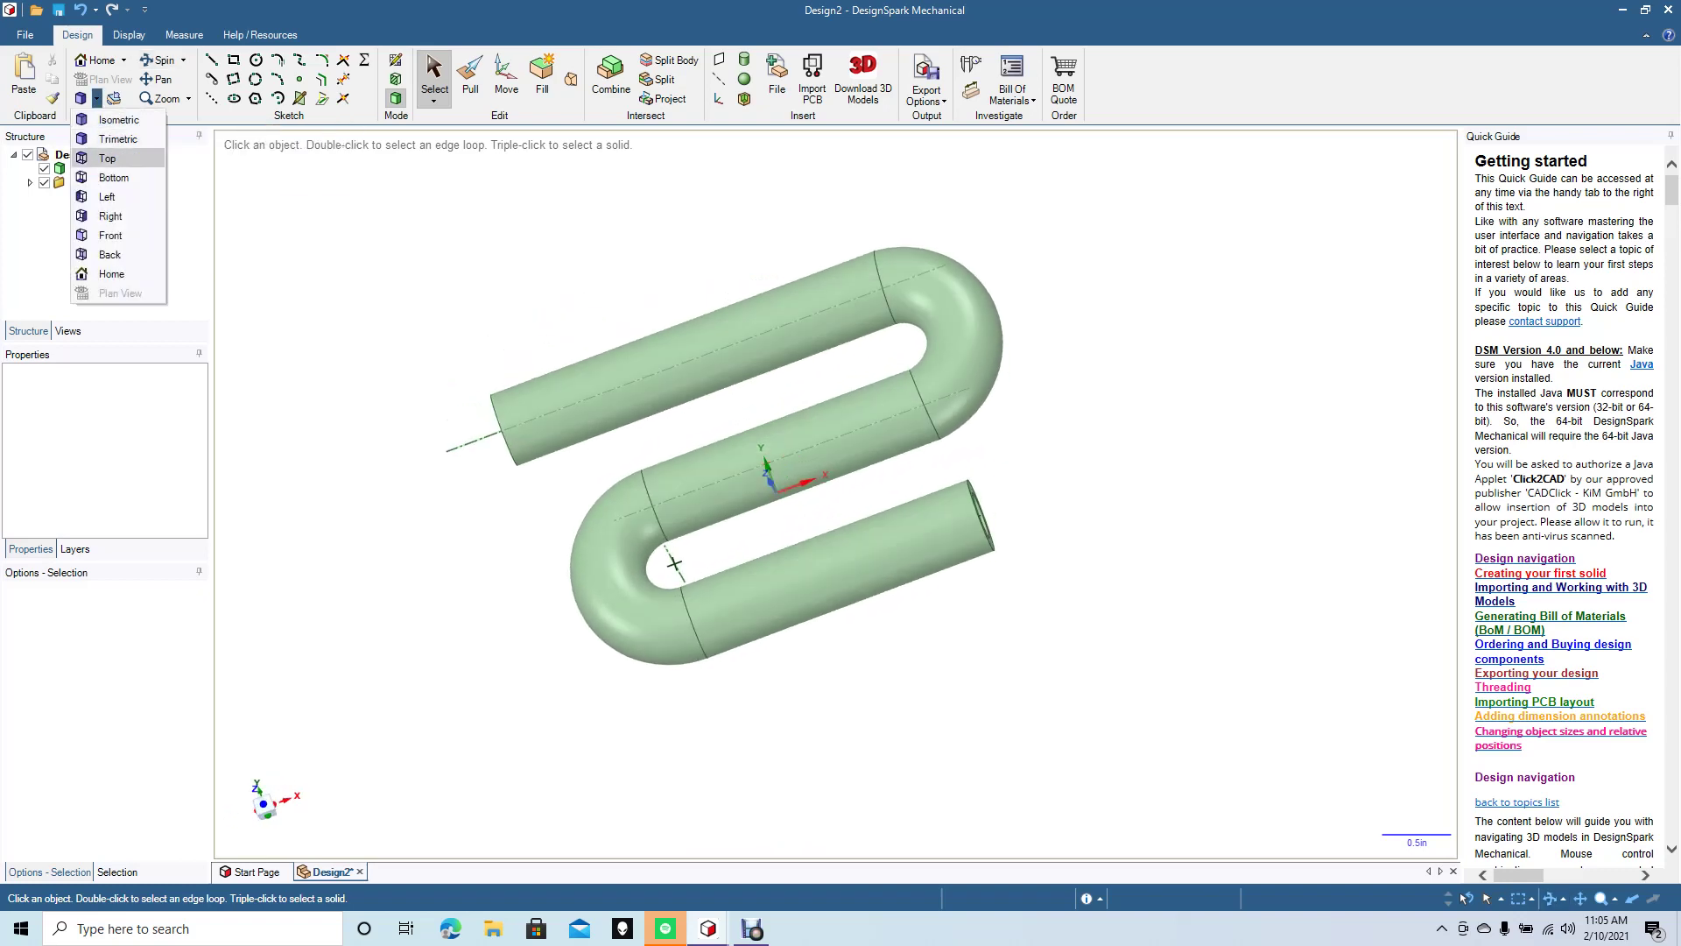
{"action": "key", "text": "Return"}
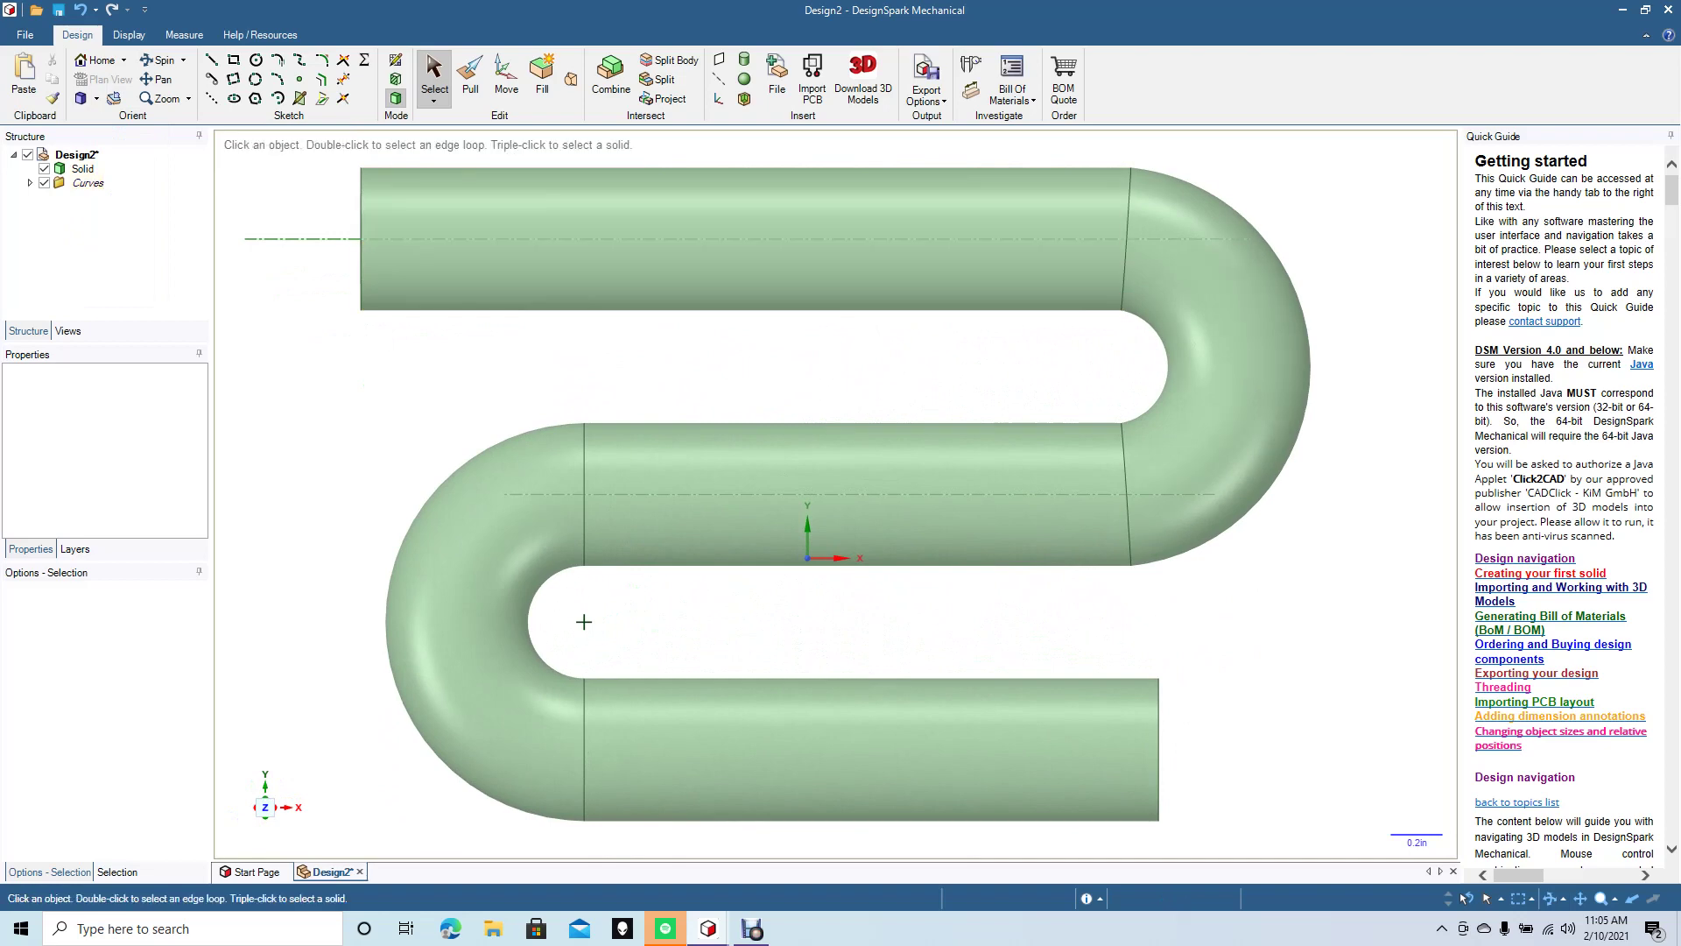